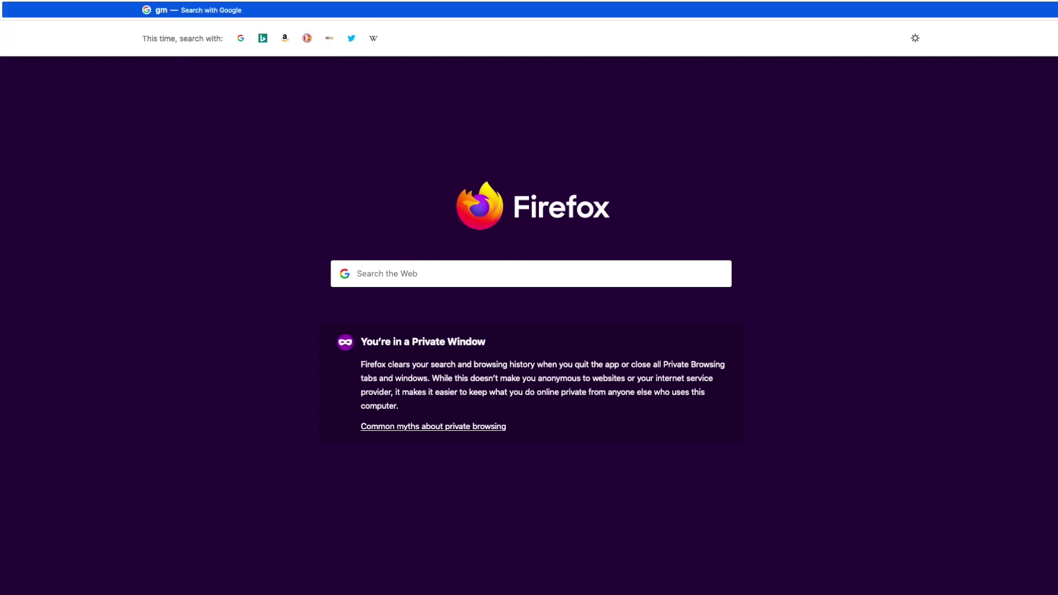
Step: Sign in to Gmail with the new account's e-mail and password, then open a private window
text(ail.com)
key(Return)
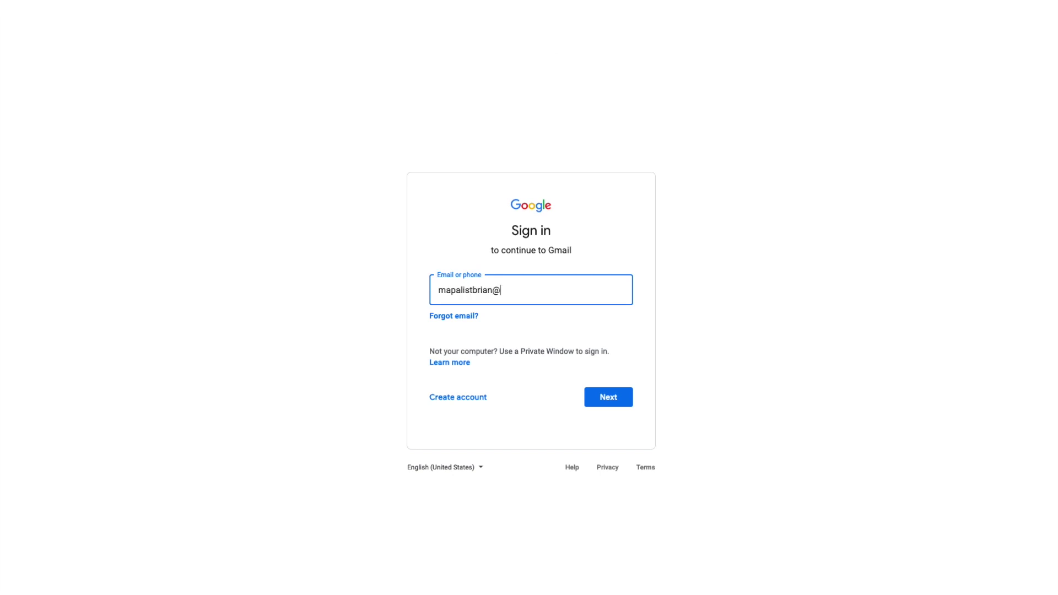
key(Return)
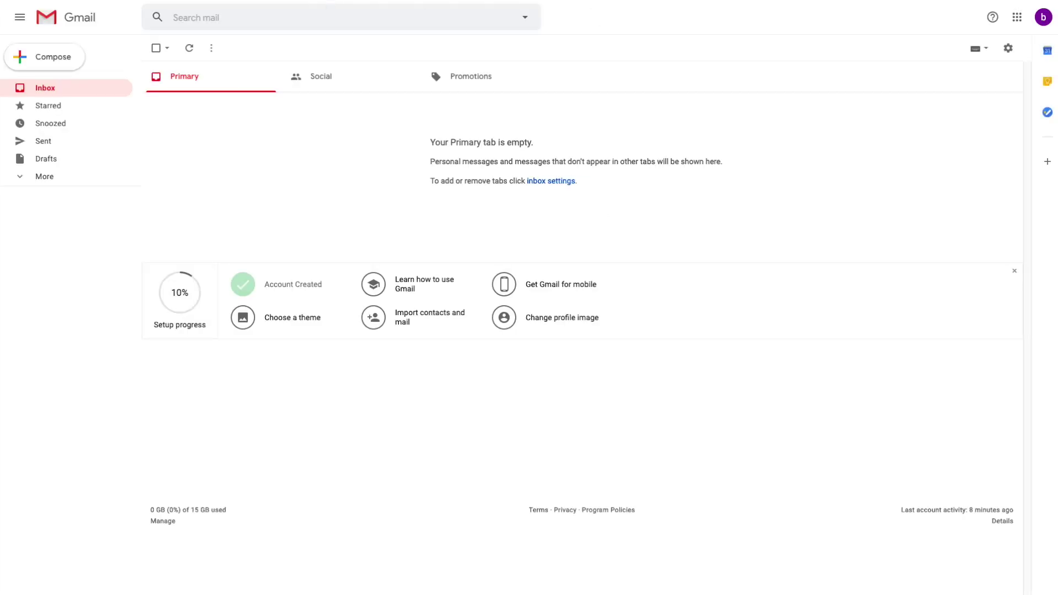
key(super+shift+p)
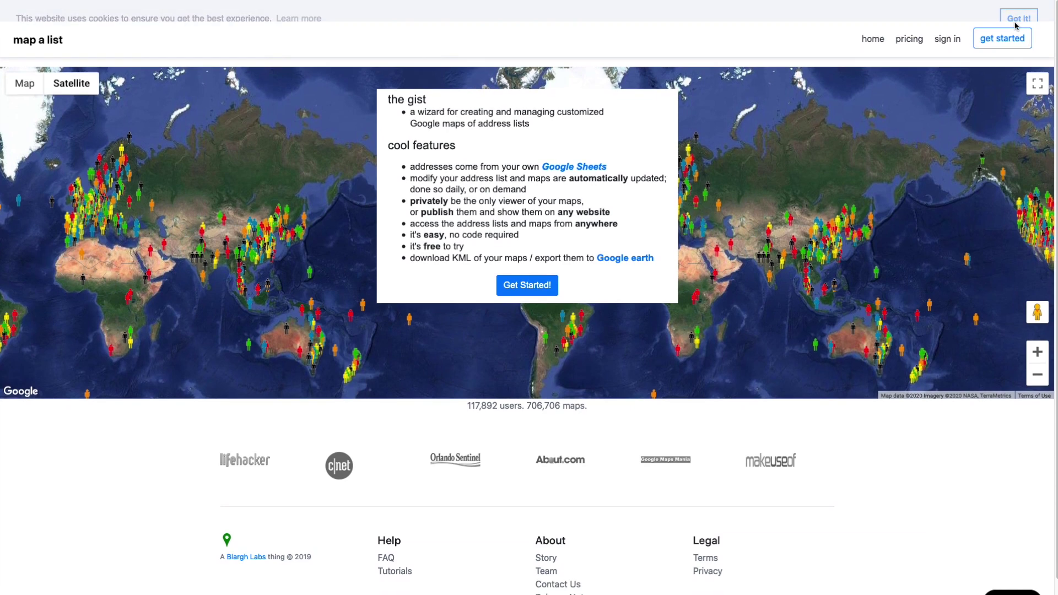
Step: Register a Mapalist account with the Google e-mail and a password, then allow Google access
click(1001, 16)
click(333, 383)
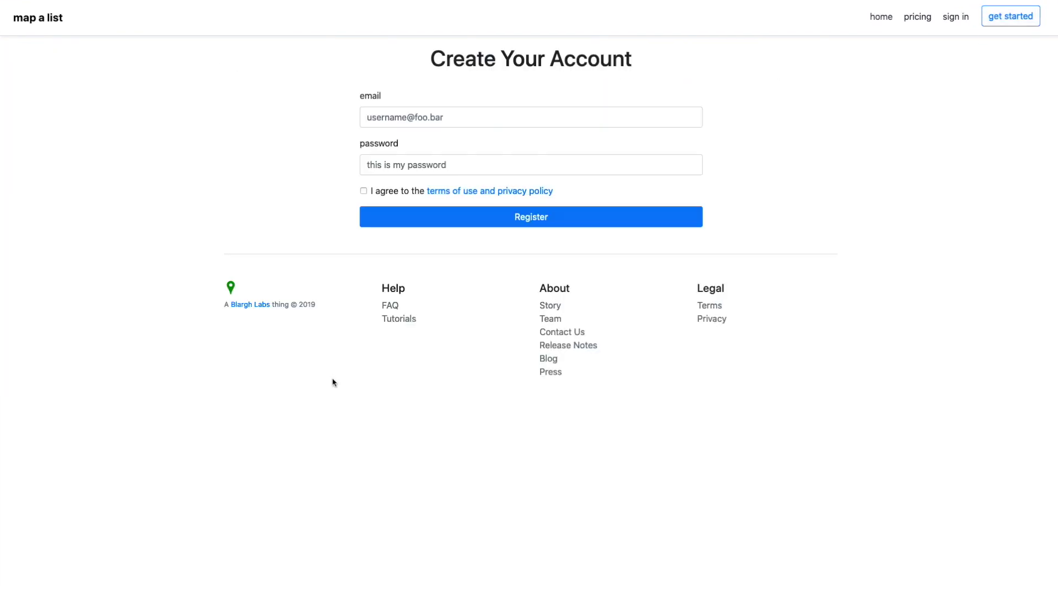
click(451, 118)
key(Tab)
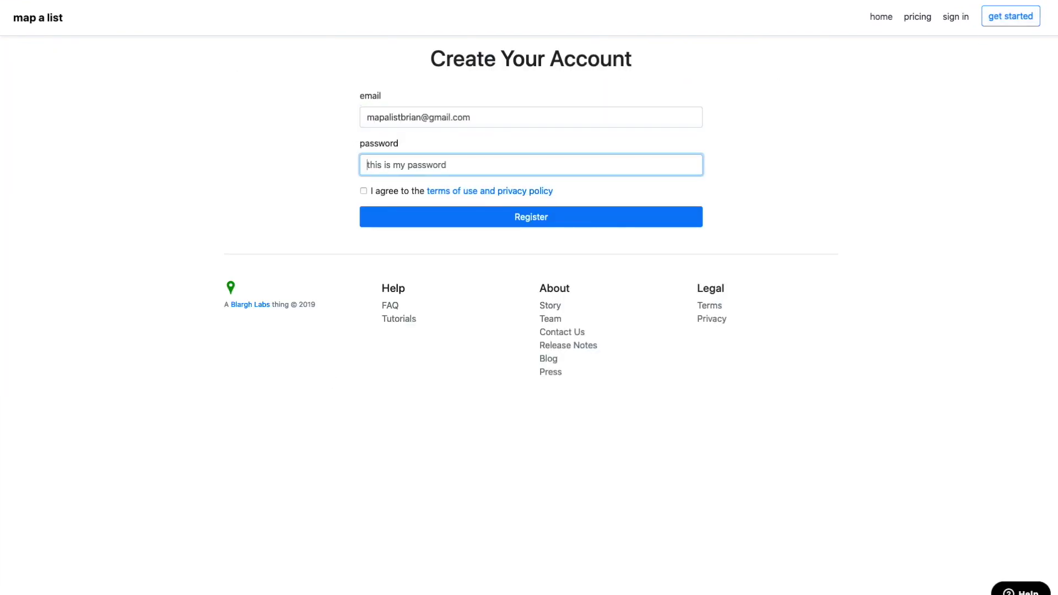
key(Tab)
key(Return)
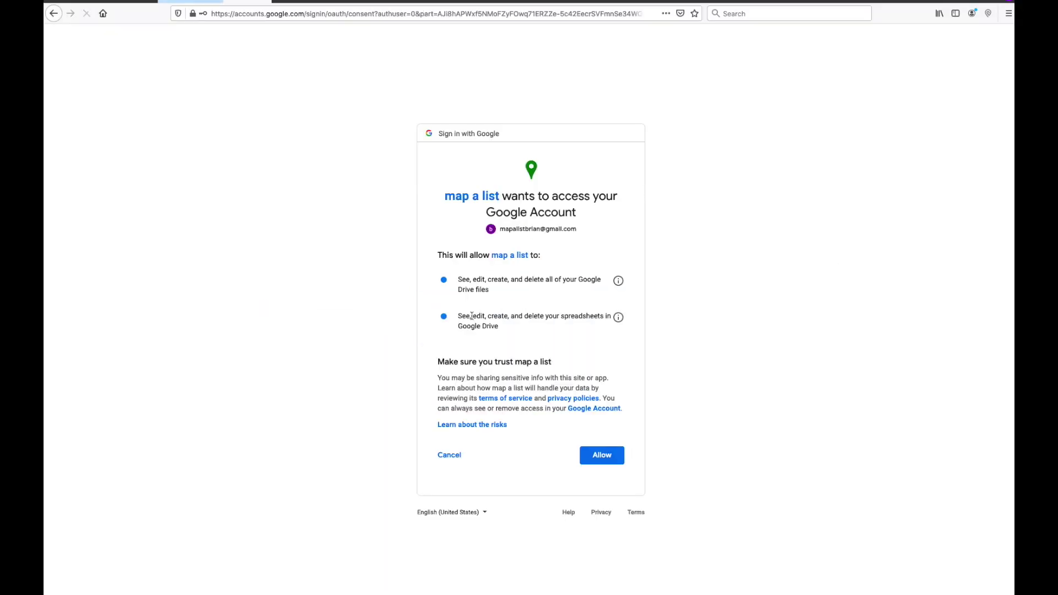
click(603, 456)
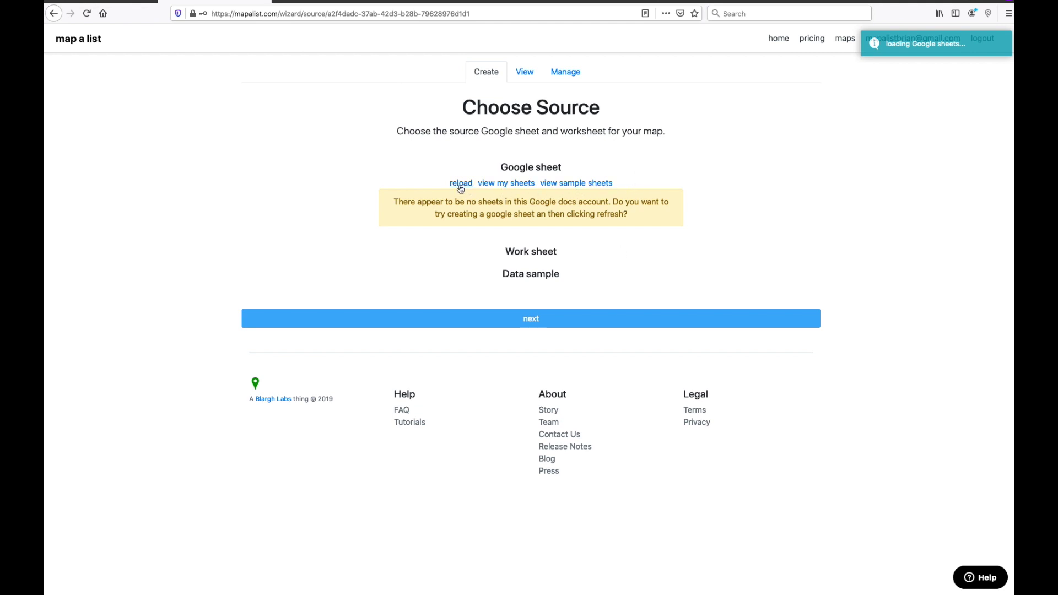
Step: Create a blank Google spreadsheet and title it 'Petshops in Paris'
click(499, 184)
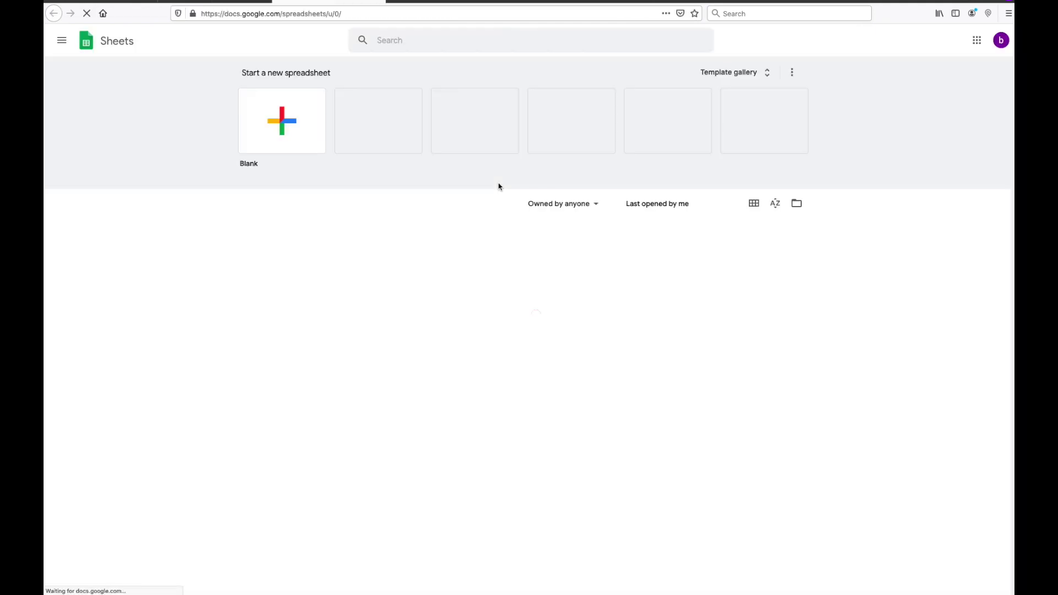
click(292, 122)
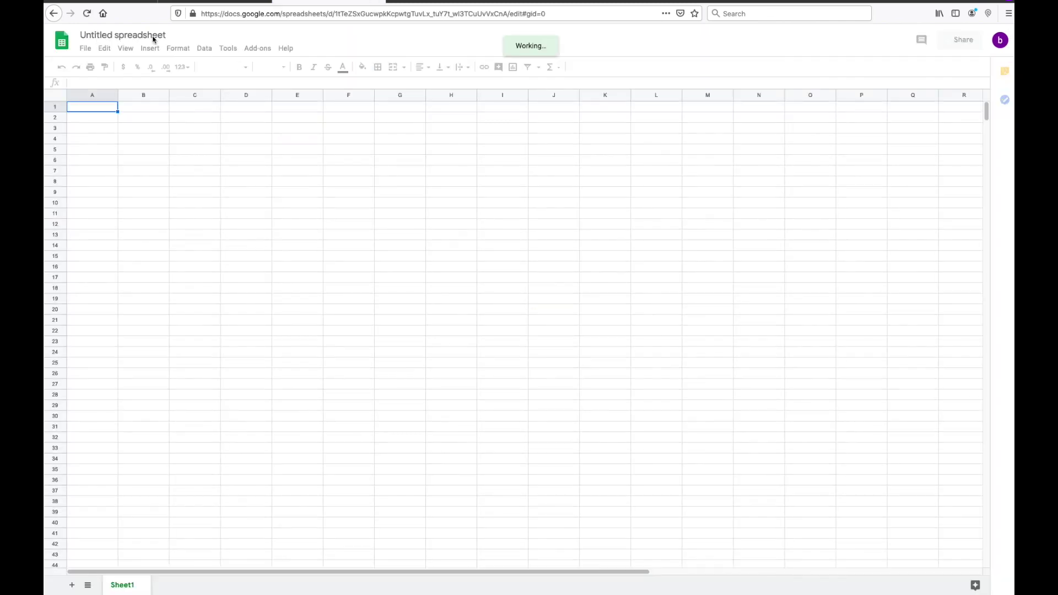
click(153, 36)
text(Petshops in PA)
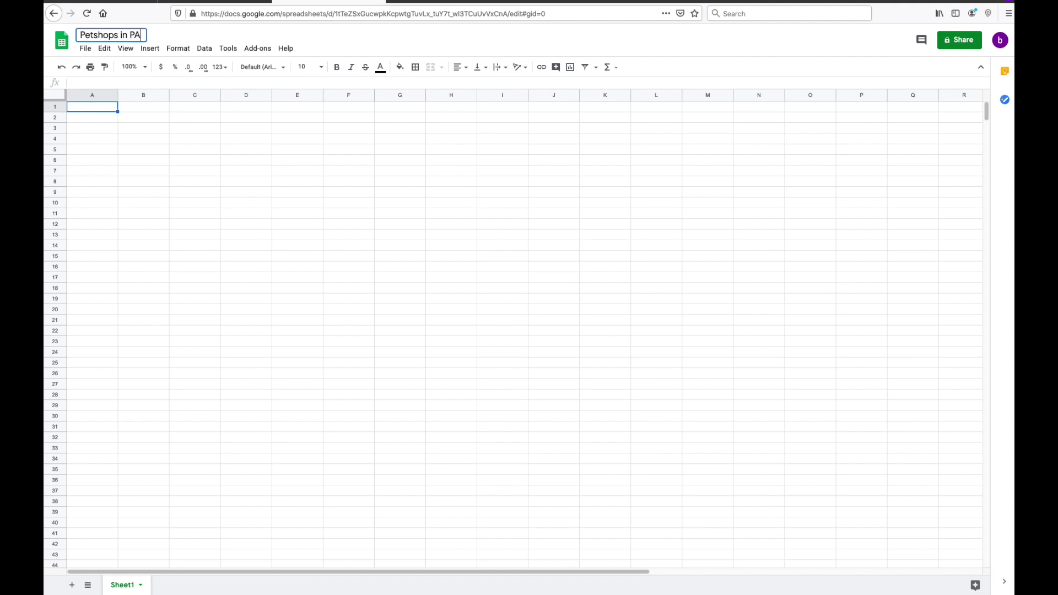
text(ris)
key(Left)
key(Left)
key(Left)
key(BackSpace)
text(a)
key(Return)
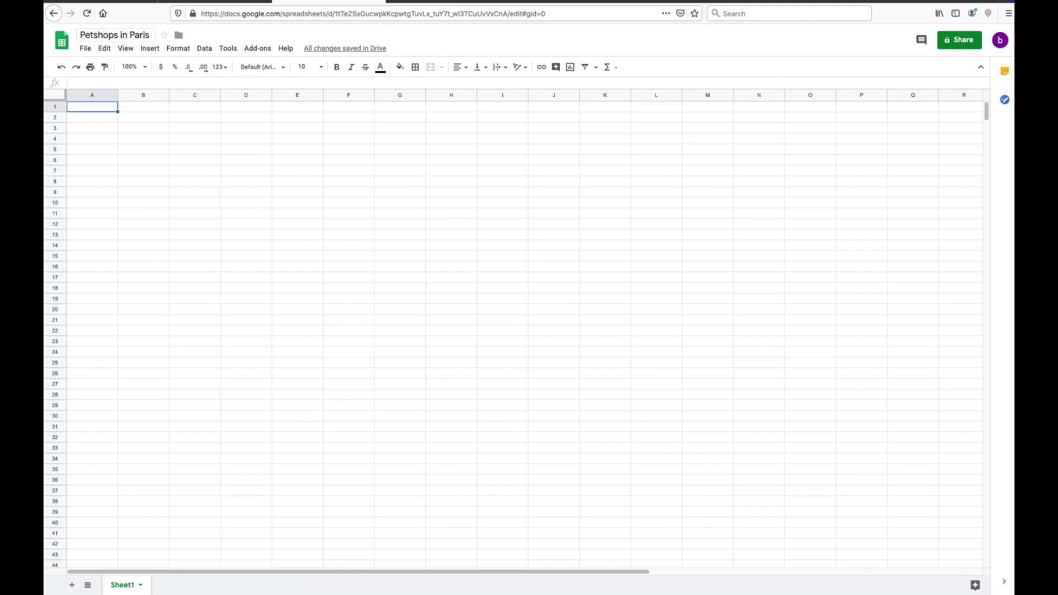
key(super+t)
Step: Search Google for 'pet shops in paris' and open Yelp's Best 10 Pet Stores in Paris list
text(pet shows )
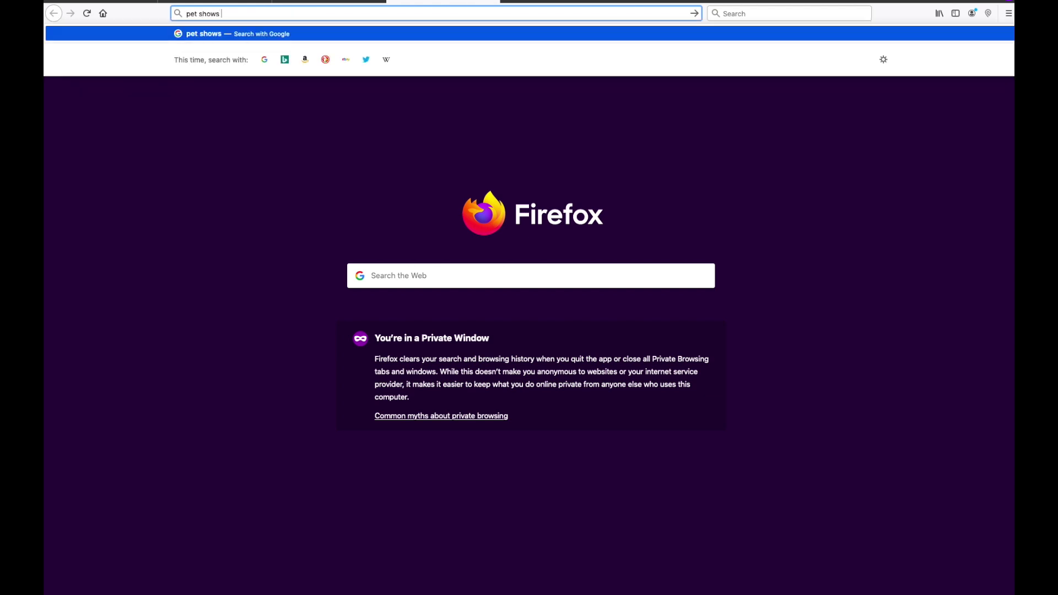
text(in paris)
key(Return)
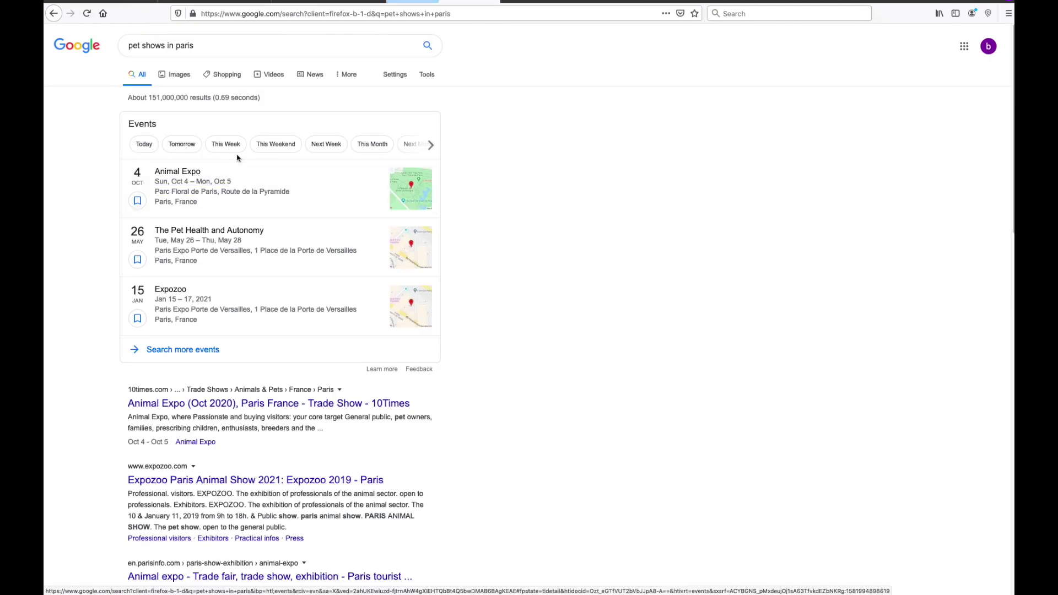
click(165, 46)
key(BackSpace)
key(BackSpace)
text(ps)
key(Return)
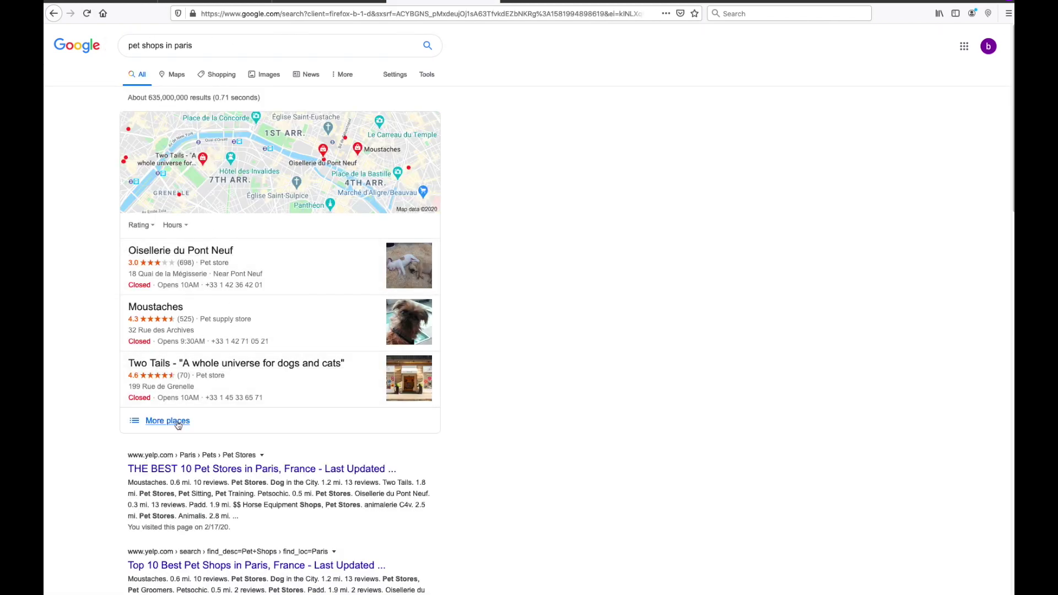
click(373, 161)
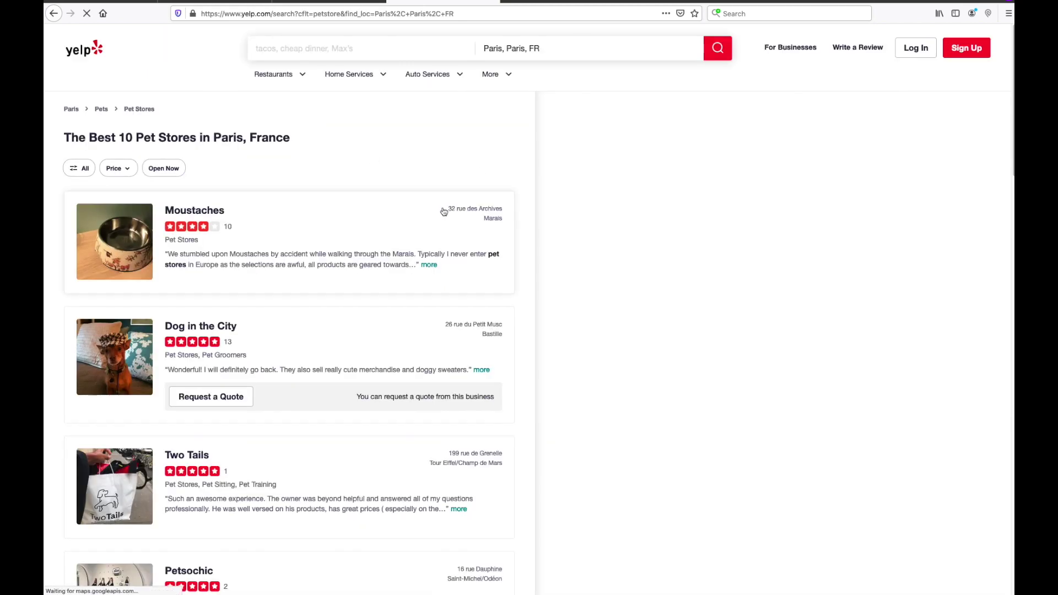
drag(445, 208, 508, 224)
Step: Copy the Moustaches address from Yelp and enter the headers Address and Country in A1:B1
right_click(492, 215)
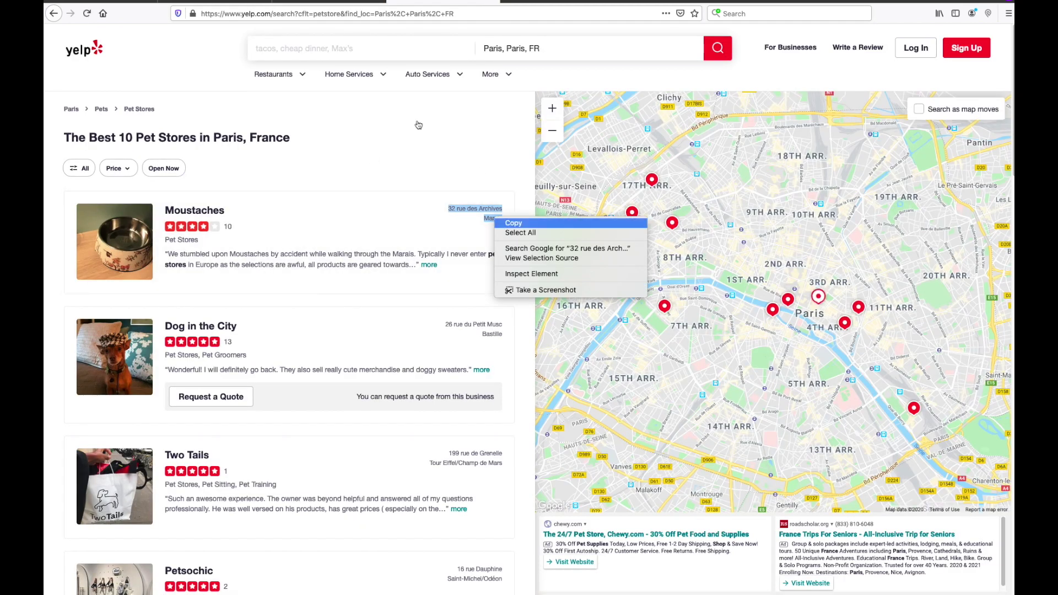
click(513, 221)
click(306, 1)
text(Address)
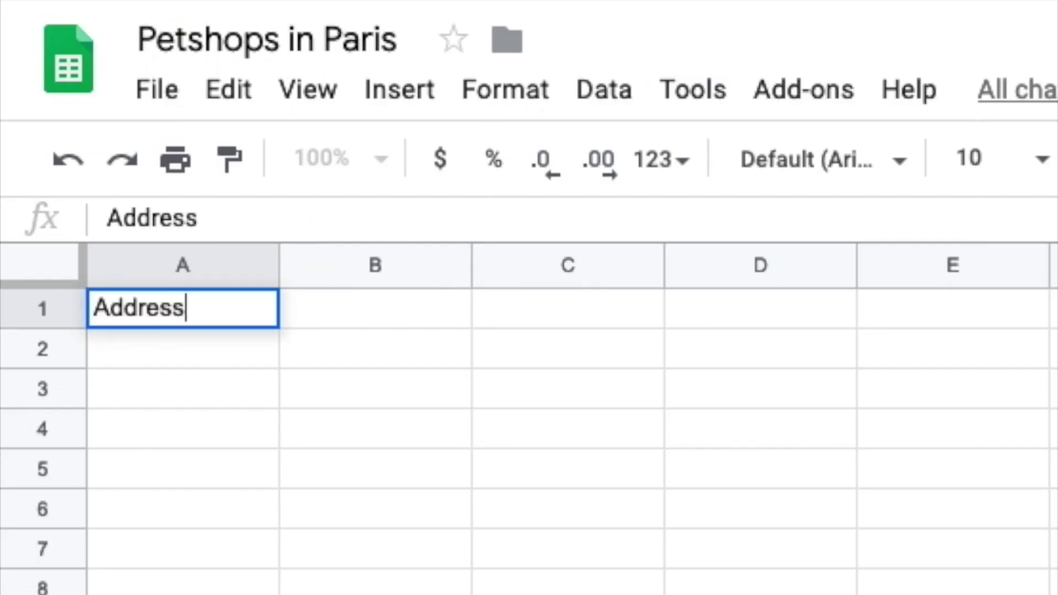
key(Tab)
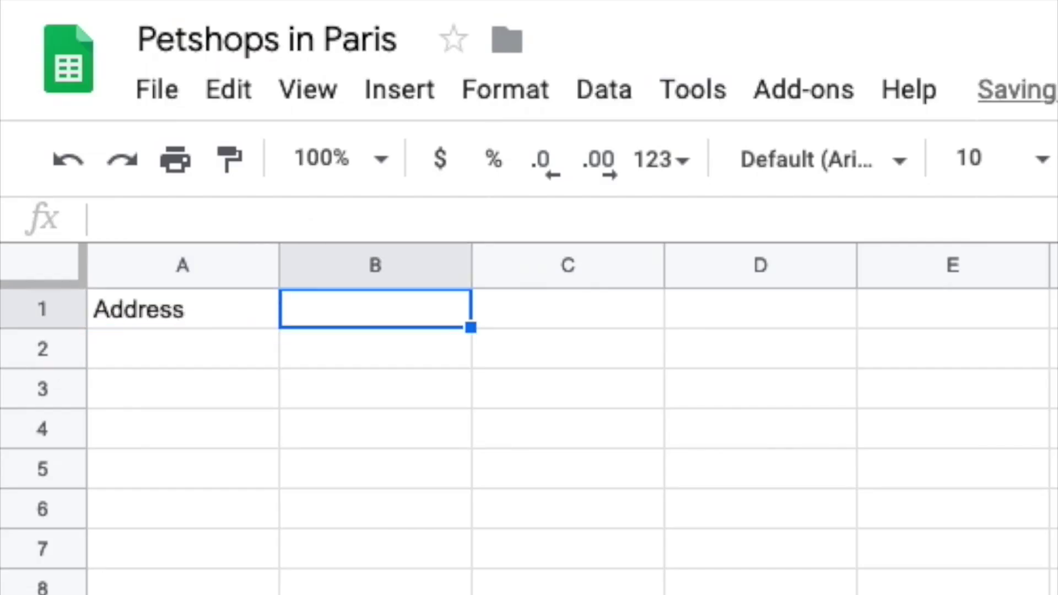
text(Country)
key(Return)
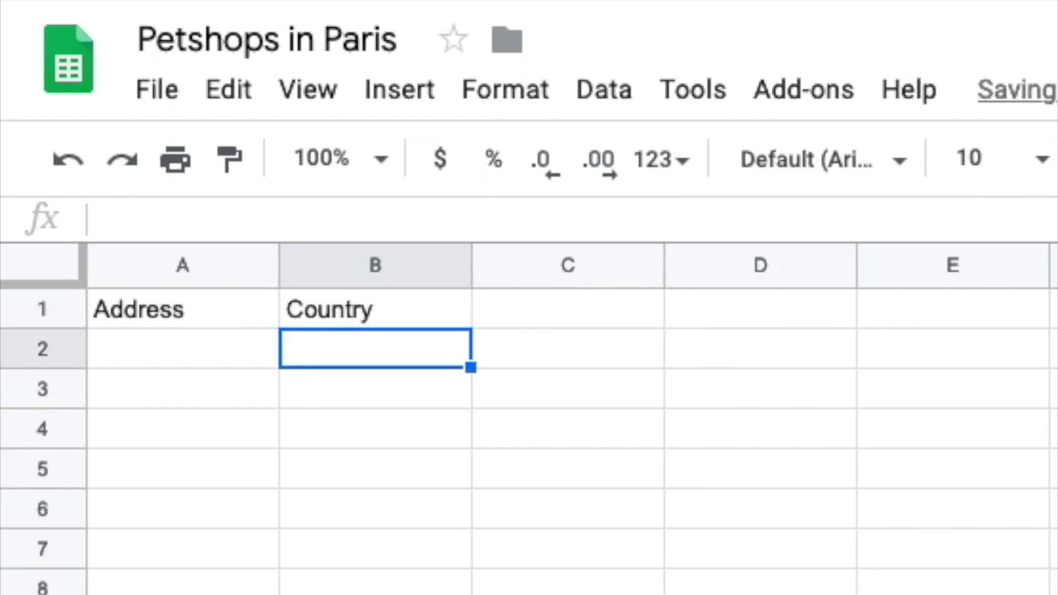
Step: Put '32 rue des Archives Marais' on one line in A2 and auto-fit the columns
click(182, 348)
key(ctrl+v)
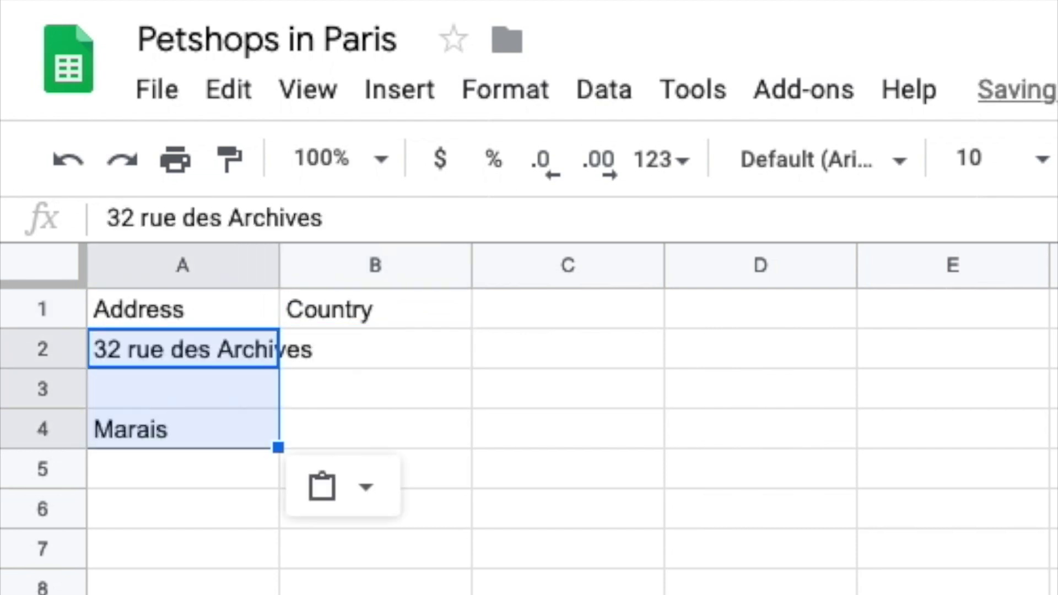
key(ctrl+z)
key(Return)
key(ctrl+v)
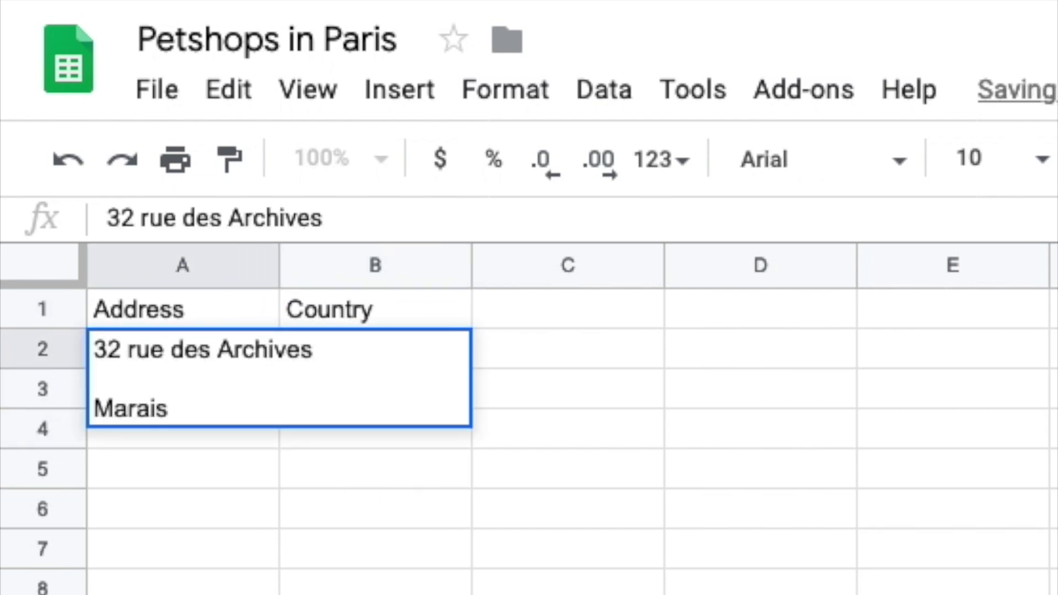
key(BackSpace)
key(BackSpace)
key(Return)
click(48, 267)
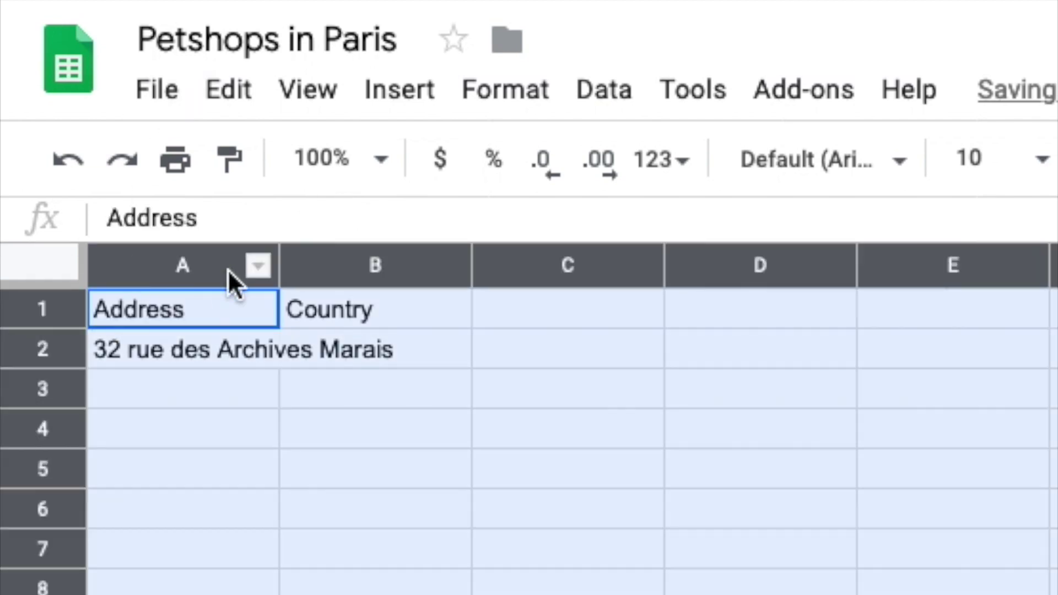
double_click(279, 262)
Step: Add the Note header in C1 and copy the Dog in the City address from Yelp
click(637, 308)
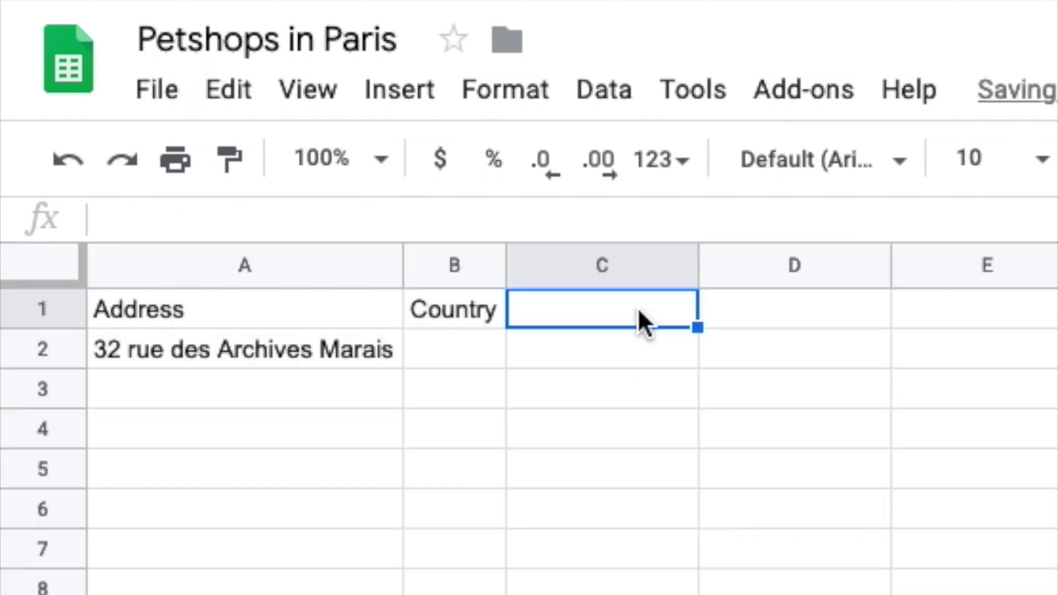
text(Note)
key(Return)
key(super+Tab)
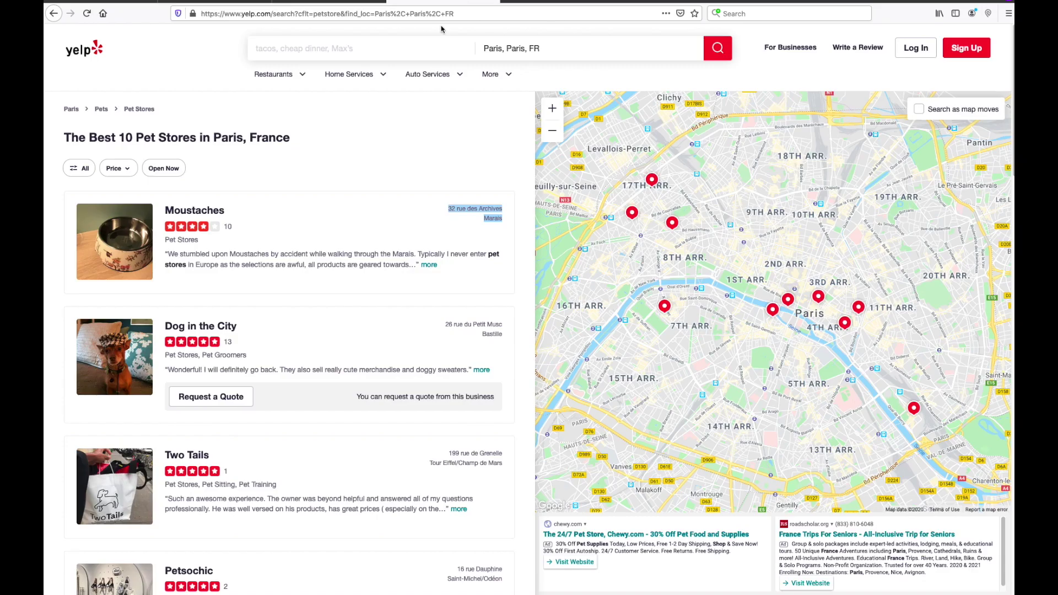
drag(433, 324, 499, 336)
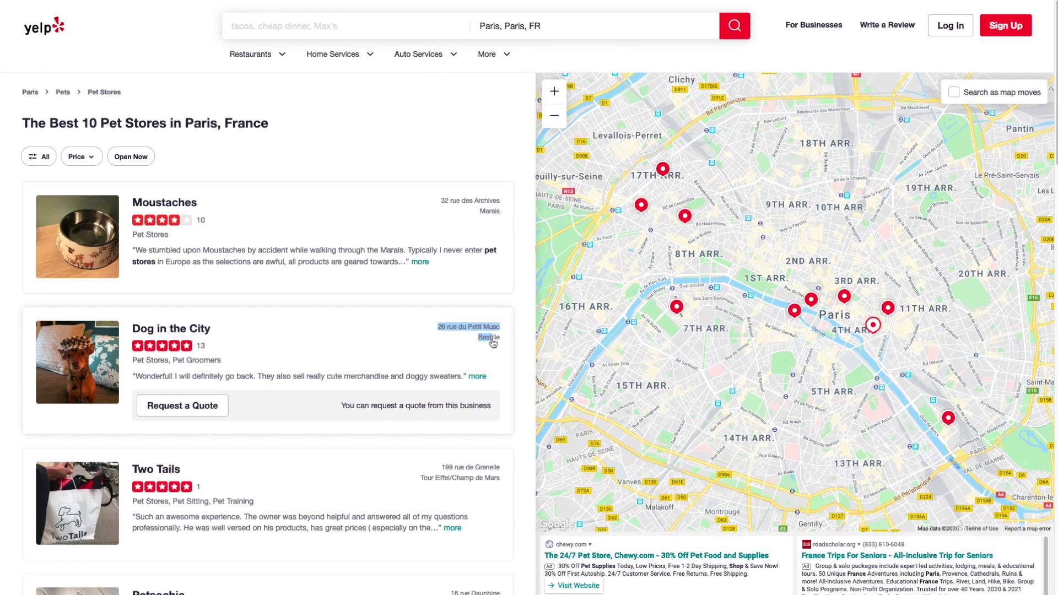
right_click(500, 342)
click(512, 349)
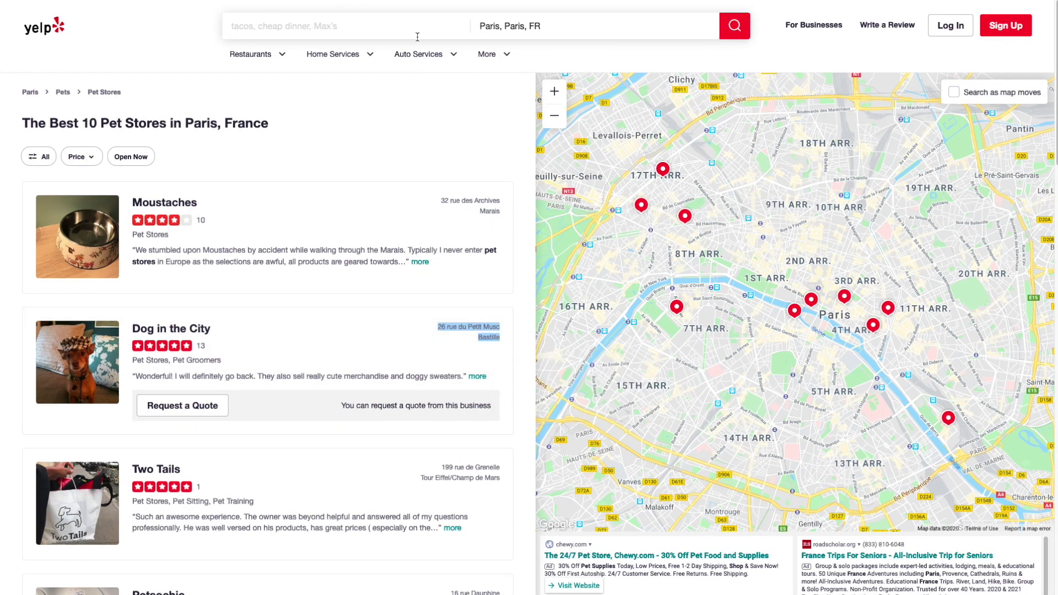
Step: Enter 'Moustaches' in C2 and paste the Dog in the City address into A3 as one line
key(super+Tab)
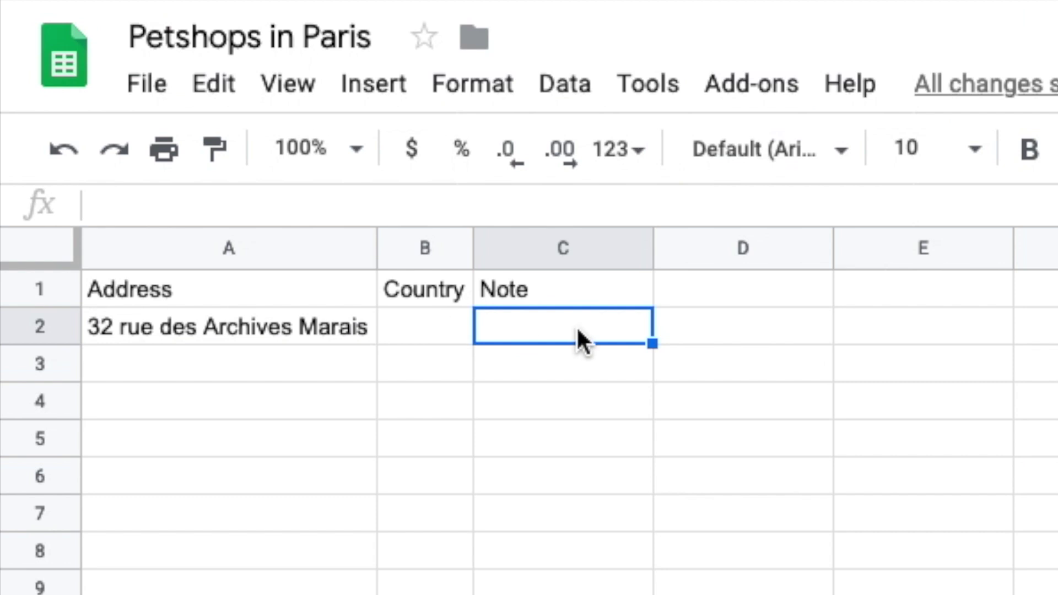
text(Moustache)
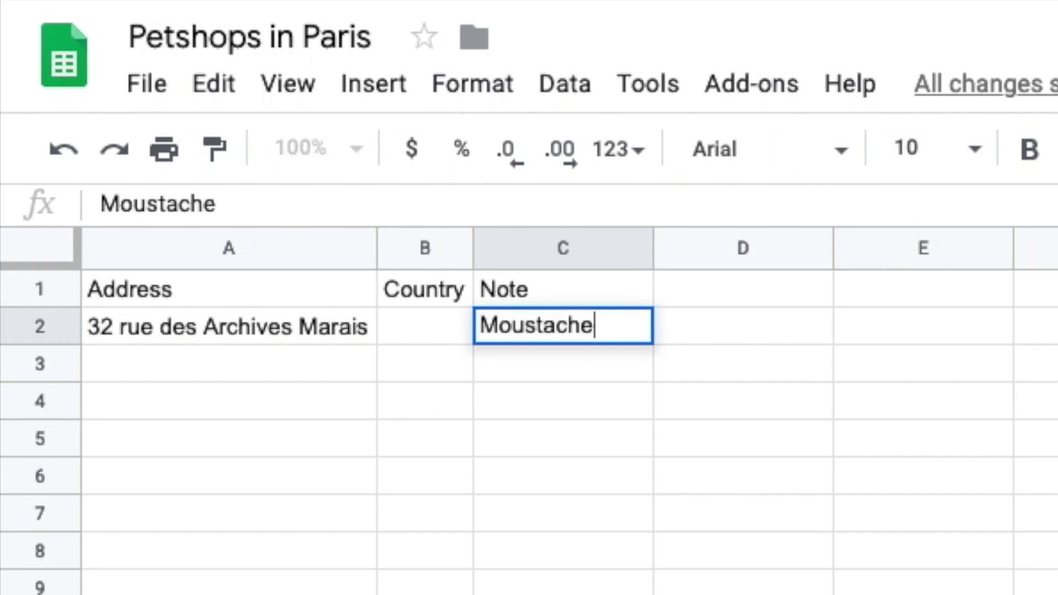
text(s)
key(Return)
key(Left)
key(Left)
key(Return)
key(super+v)
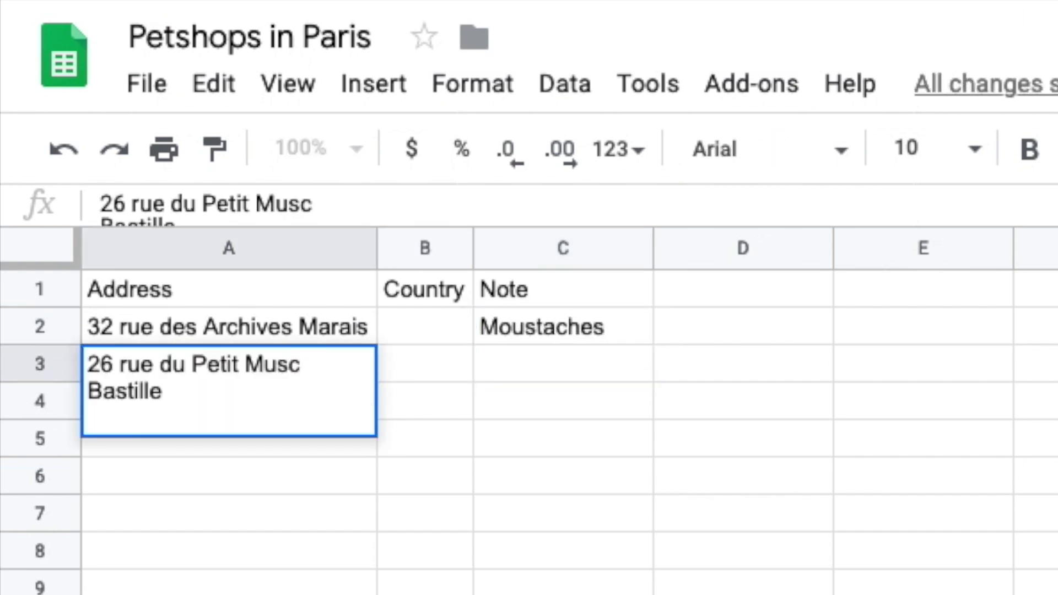
key(BackSpace)
key(Return)
Step: Copy the Two Tails address from Yelp and enter 'Dog In the City' in C3
key(super+Tab)
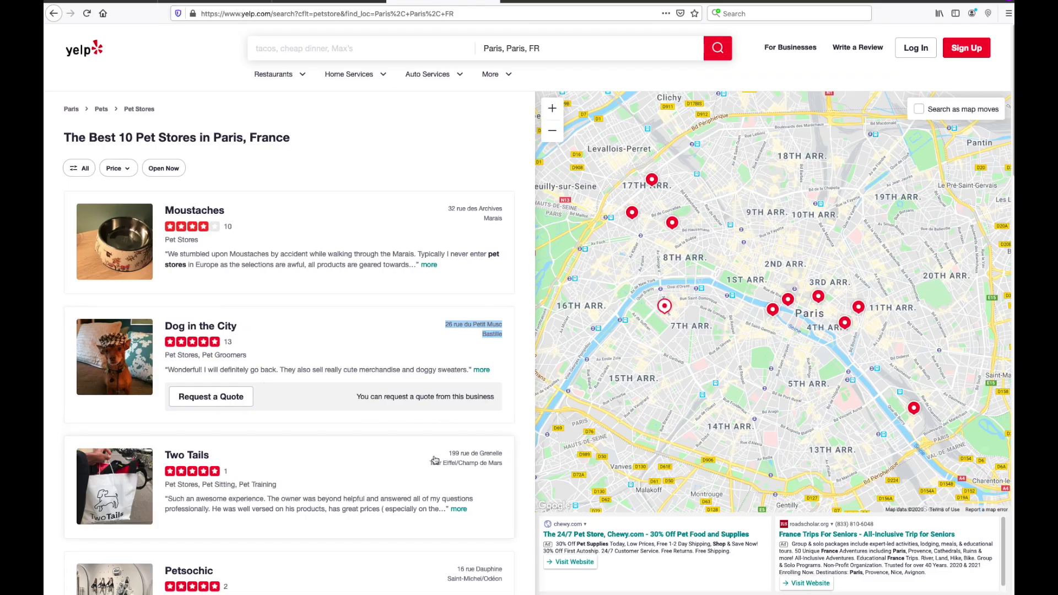
drag(445, 451, 503, 466)
right_click(473, 464)
click(473, 464)
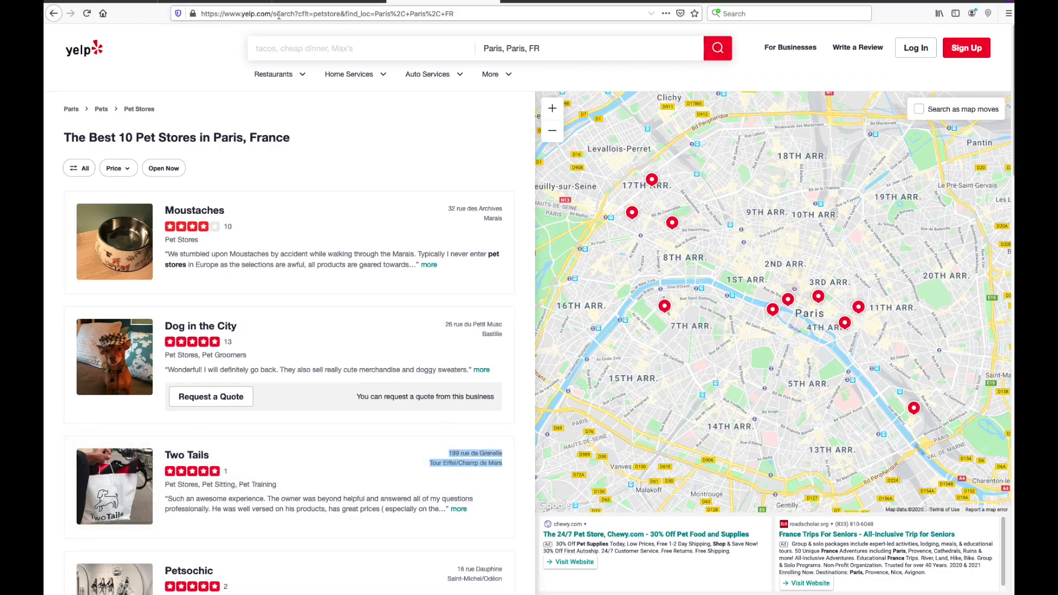
key(super+Tab)
click(546, 356)
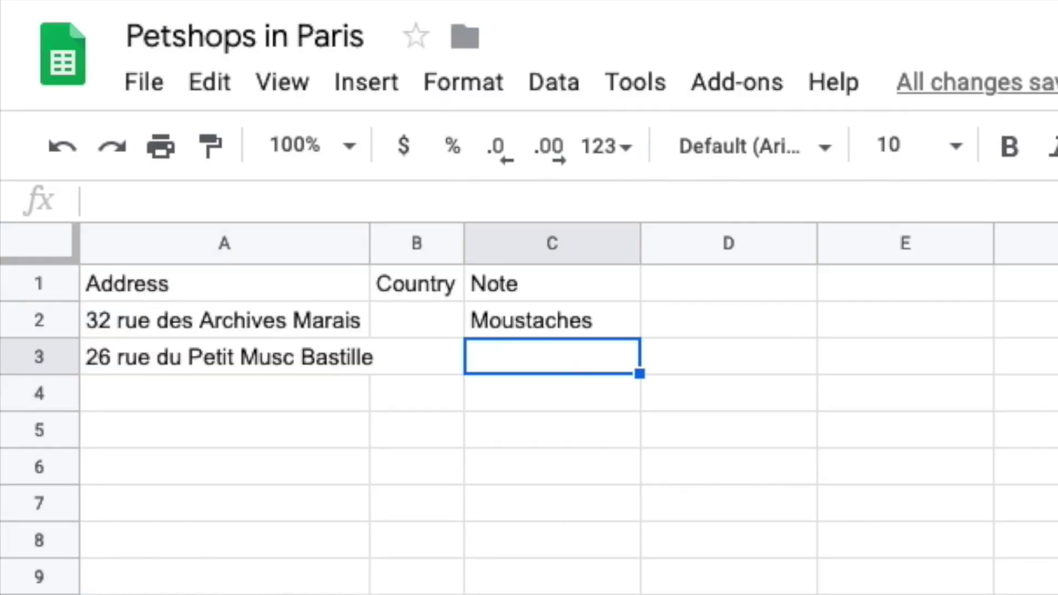
text(Dog In the City)
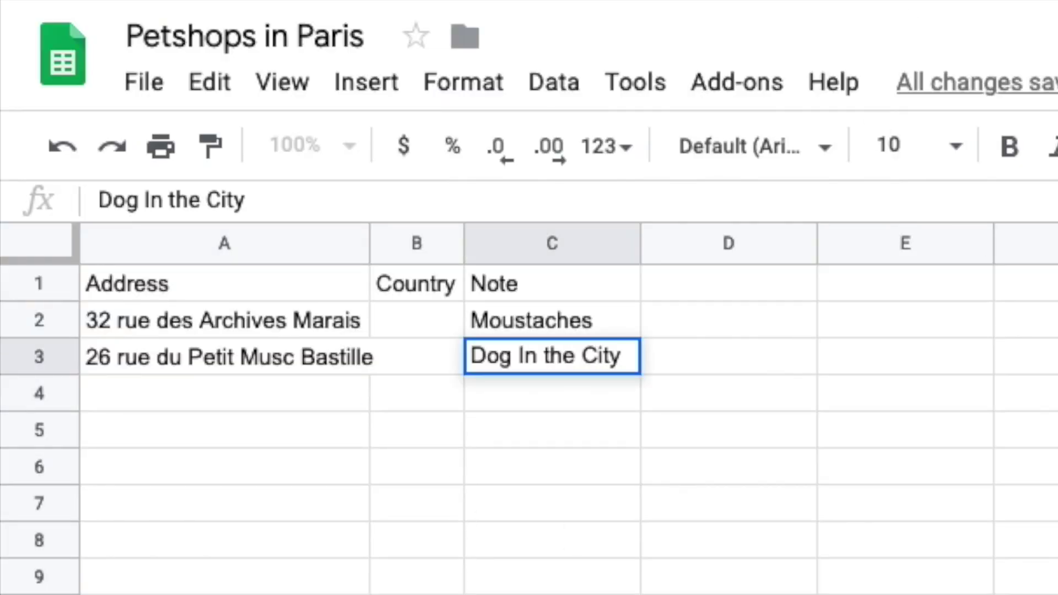
key(Return)
Step: Paste the Two Tails address into A4 on one line and note 'Two Tails' in C4
double_click(223, 393)
key(super+v)
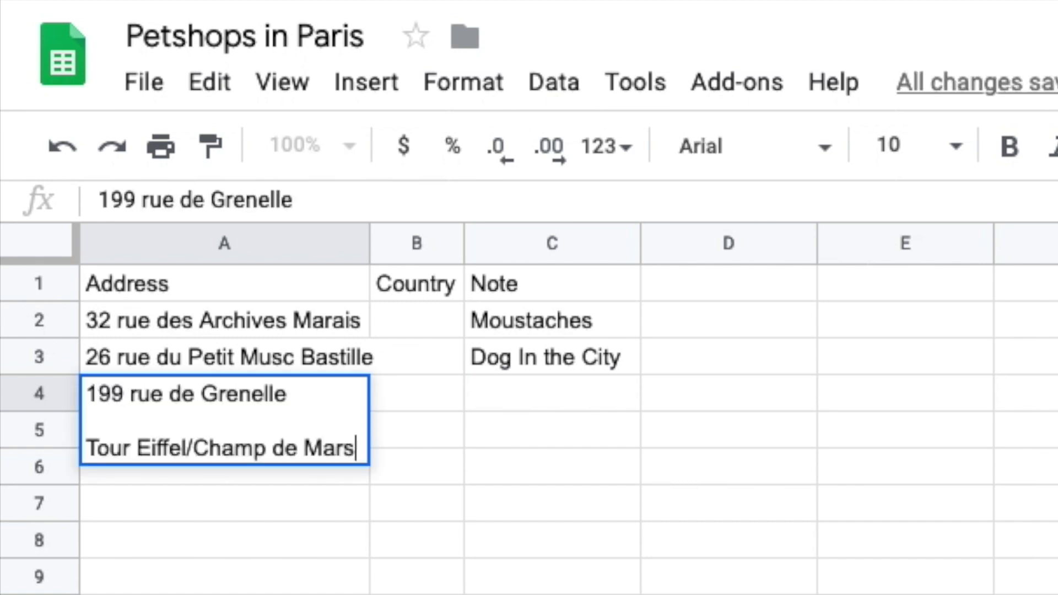
key(BackSpace)
key(BackSpace)
key(Return)
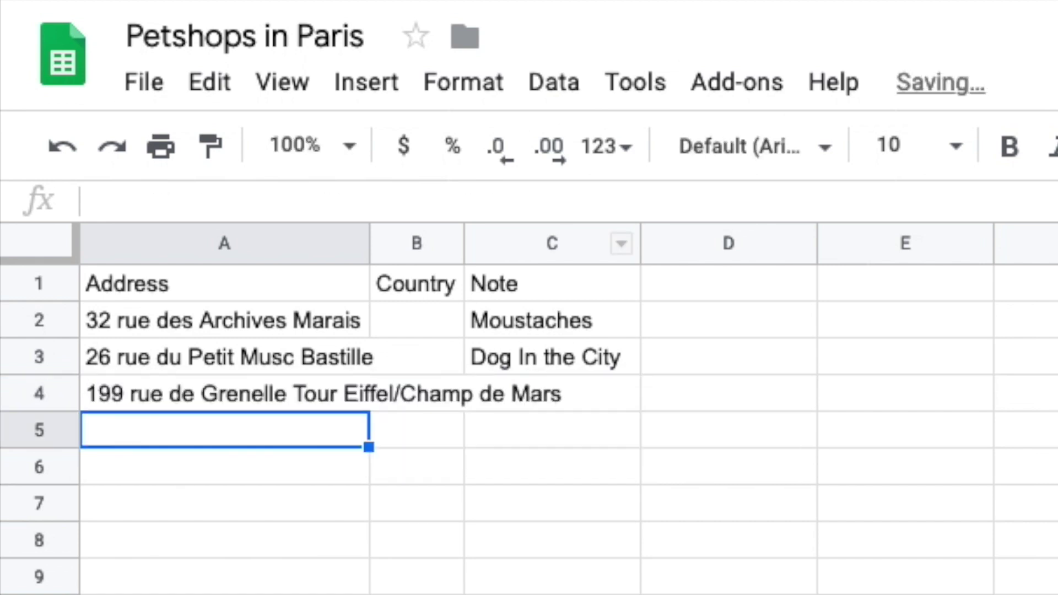
click(433, 3)
click(352, 3)
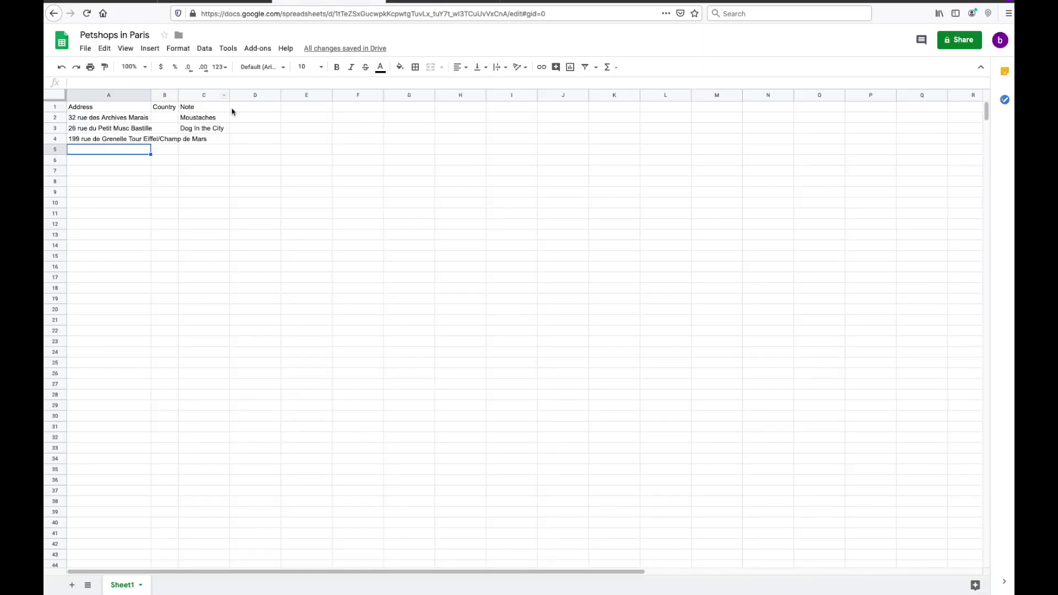
text(Two Tails)
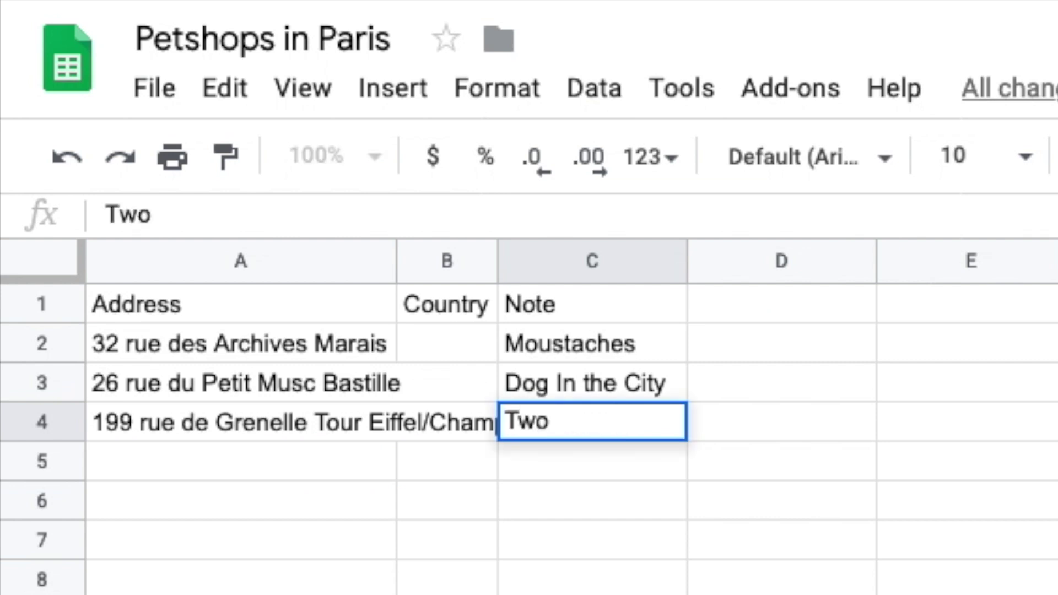
key(Return)
key(Up)
key(Up)
Step: Enter countries FR in B2 and France in B3, leaving B4 blank
click(447, 343)
text(FR)
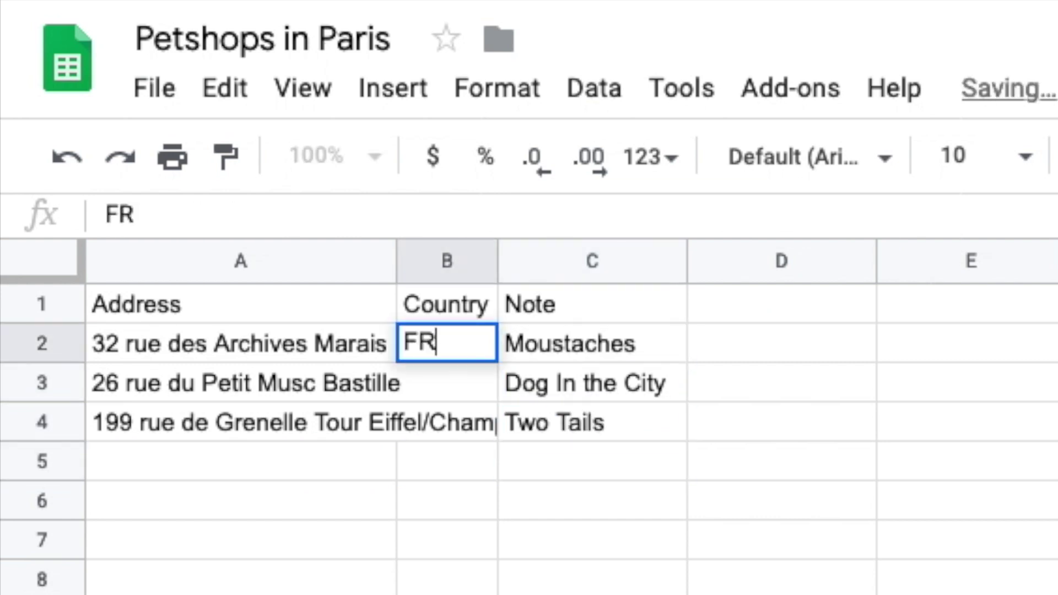
key(Return)
text(France)
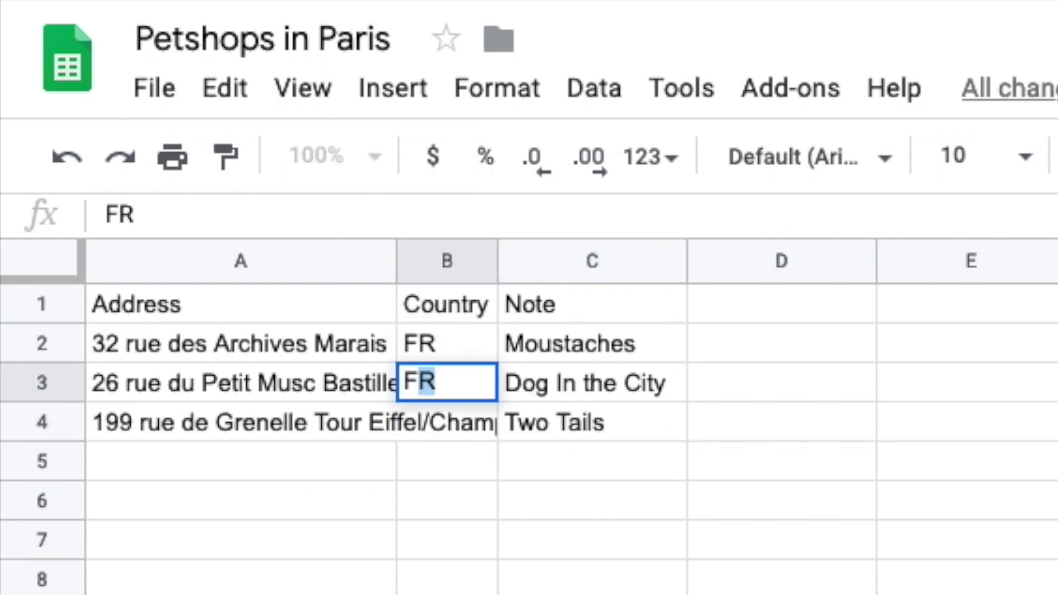
key(Return)
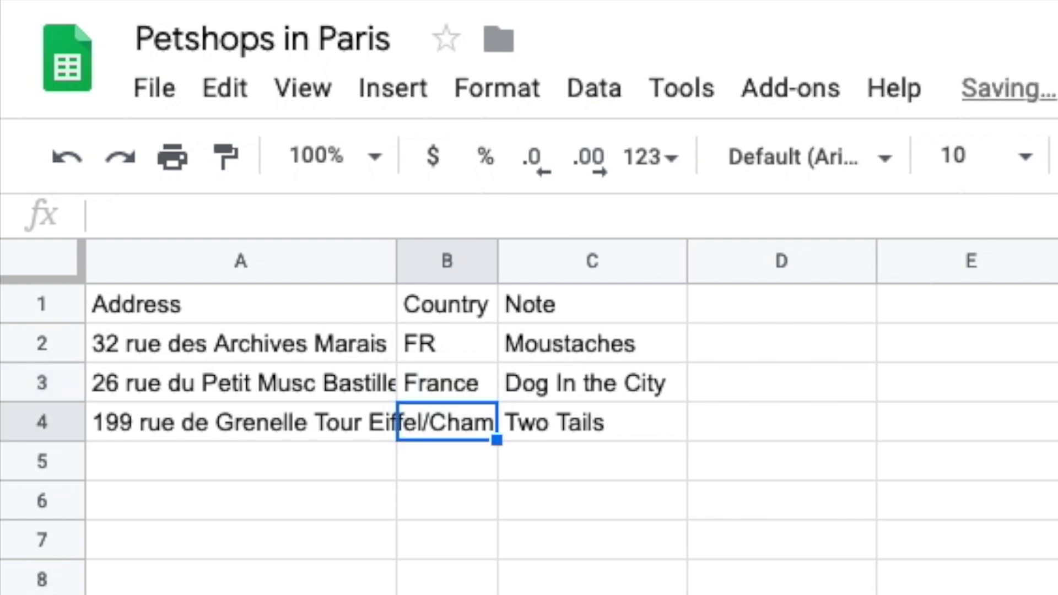
text(F)
key(BackSpace)
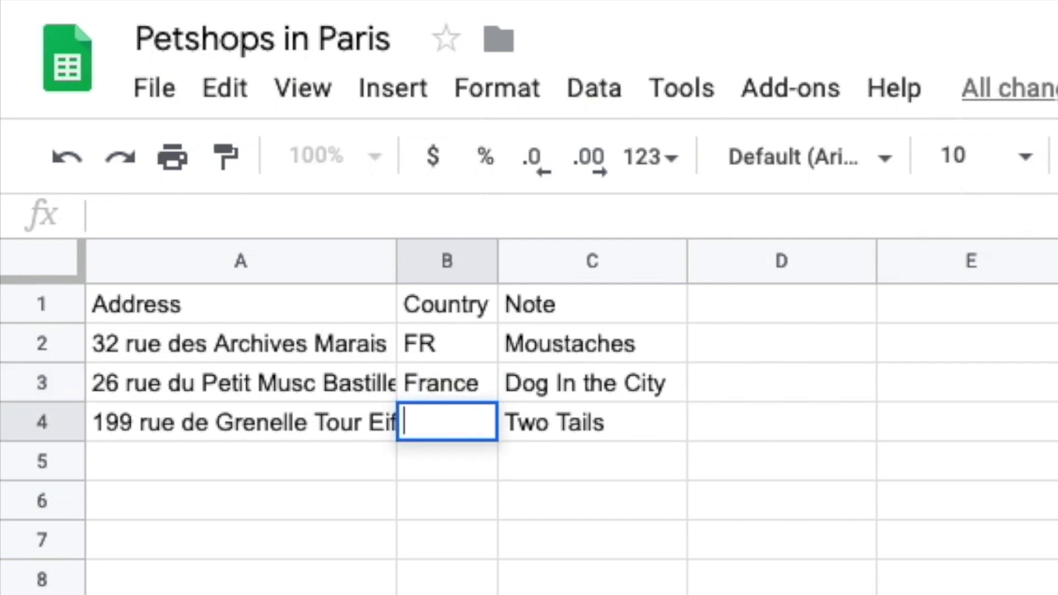
key(alt+Return)
key(Return)
Step: Auto-fit all column widths to their contents
click(73, 248)
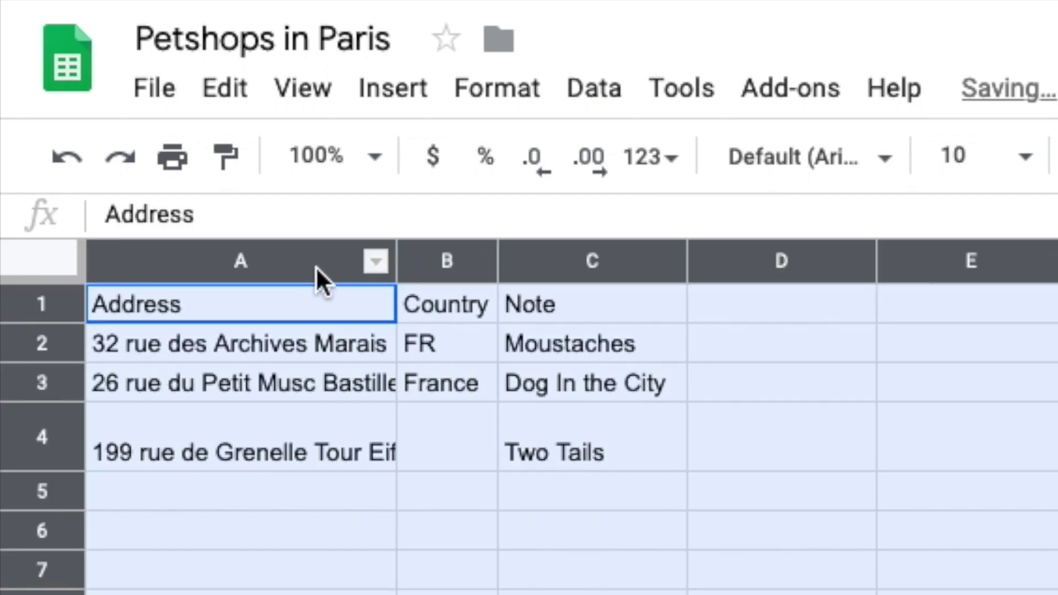
double_click(394, 261)
click(763, 496)
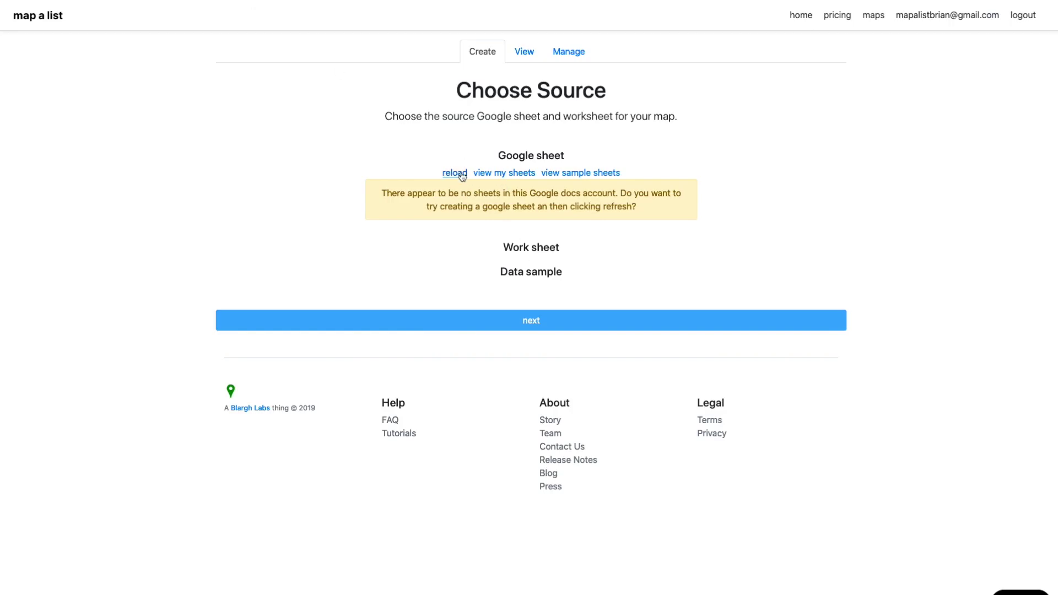
Step: Choose the Petshops in Paris sheet as source, keep the address/country/note mapping, and geocode
click(455, 173)
click(481, 176)
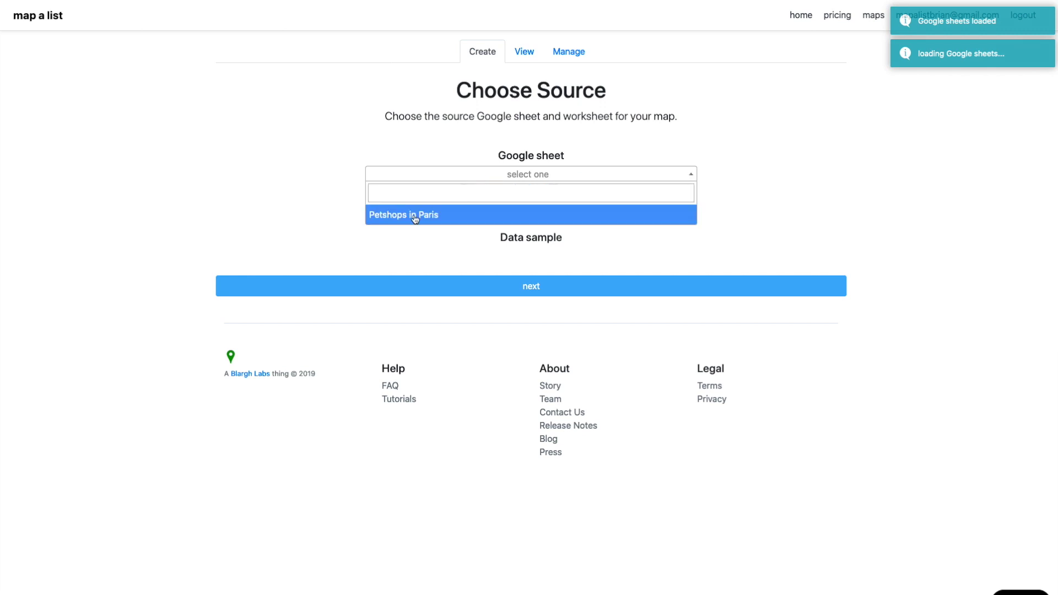
click(415, 216)
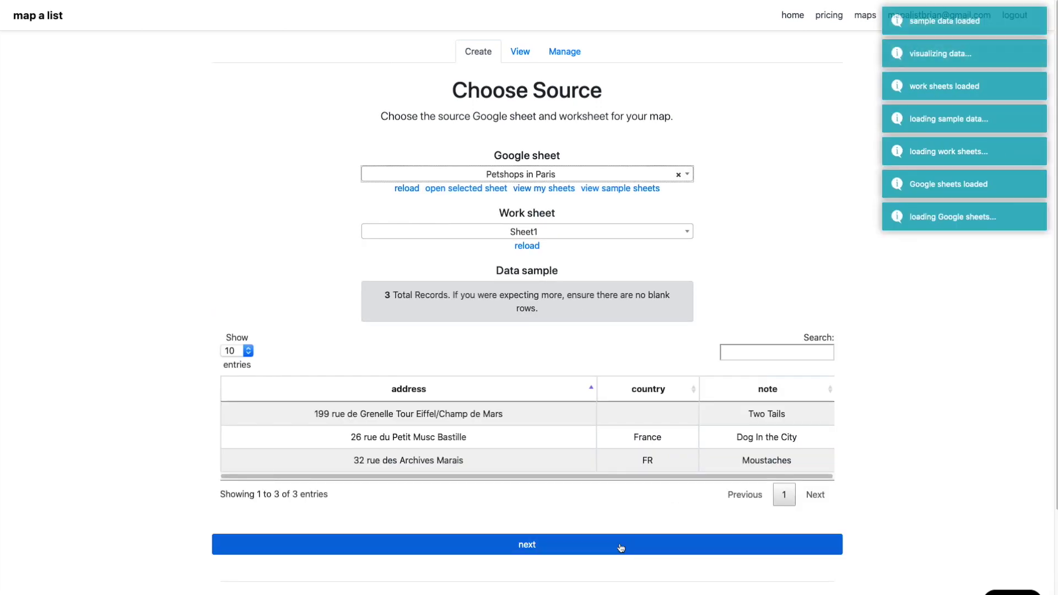
click(604, 549)
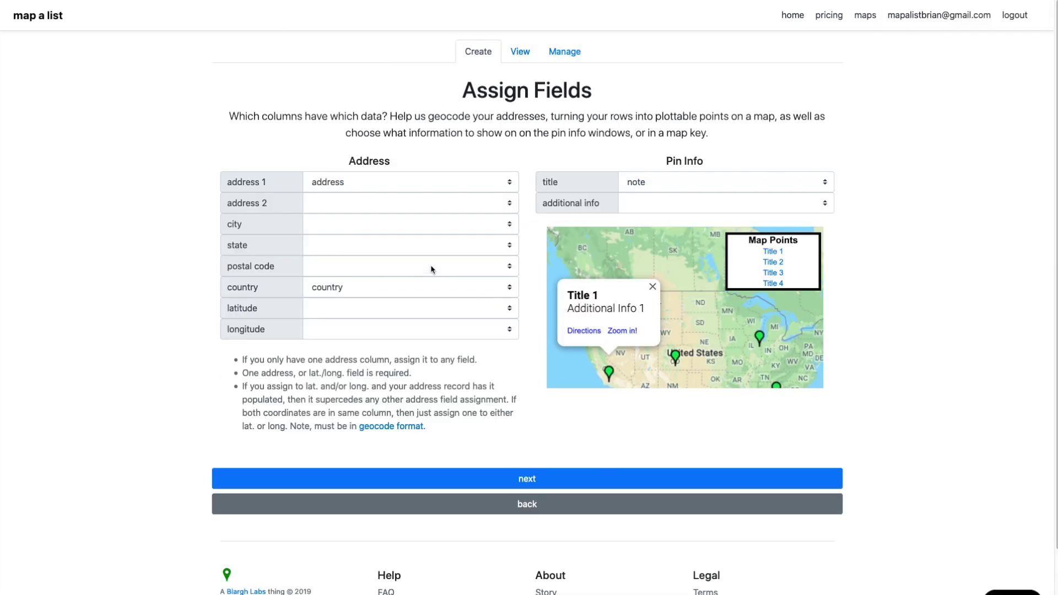
click(350, 293)
click(350, 284)
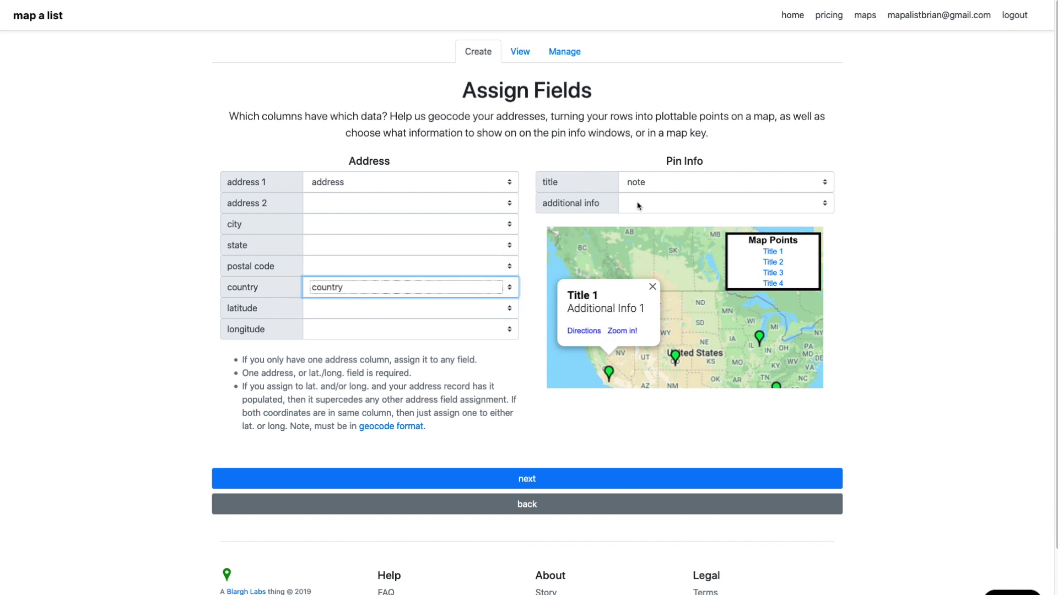
click(640, 472)
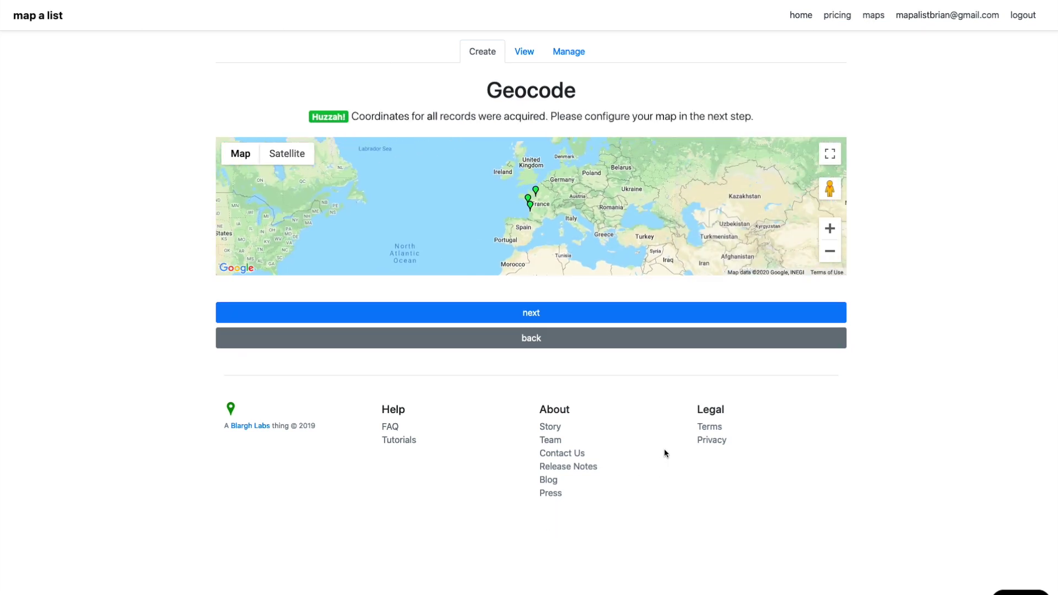
Step: Use a cat image for the pins and set the map zoom level to 6
click(604, 311)
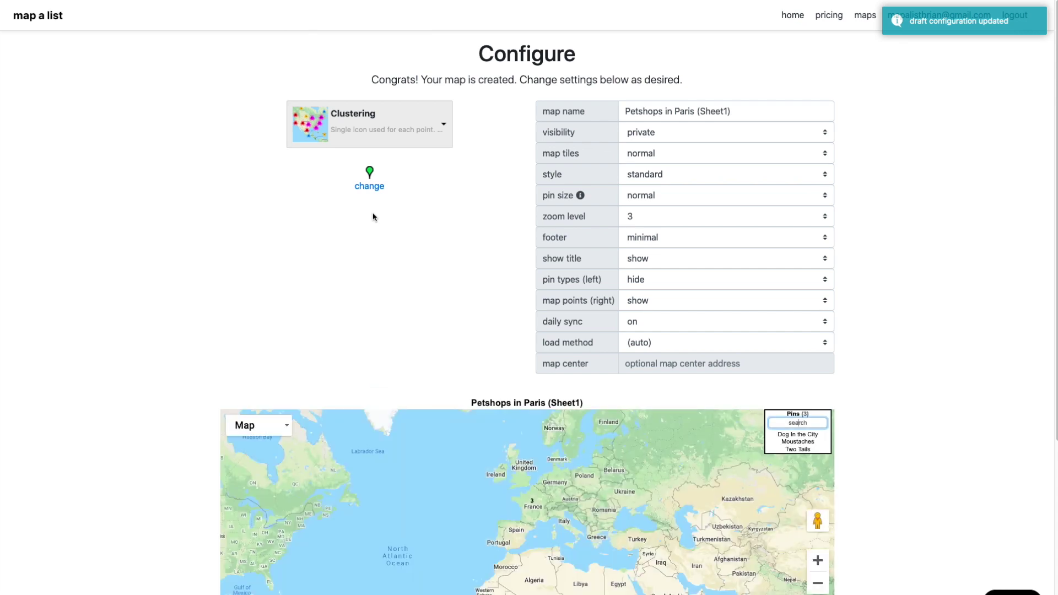
click(532, 504)
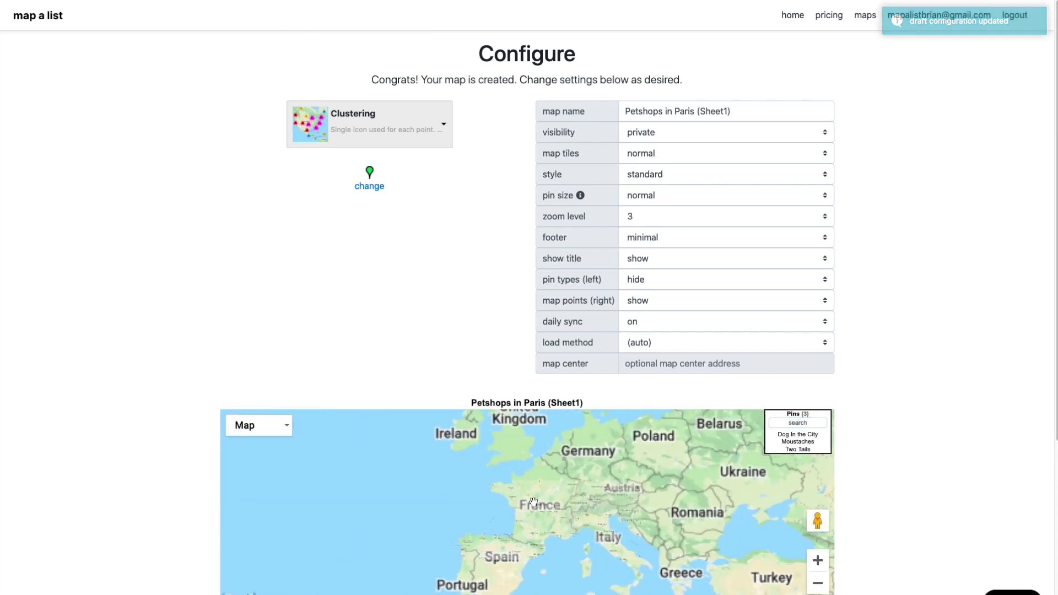
click(368, 188)
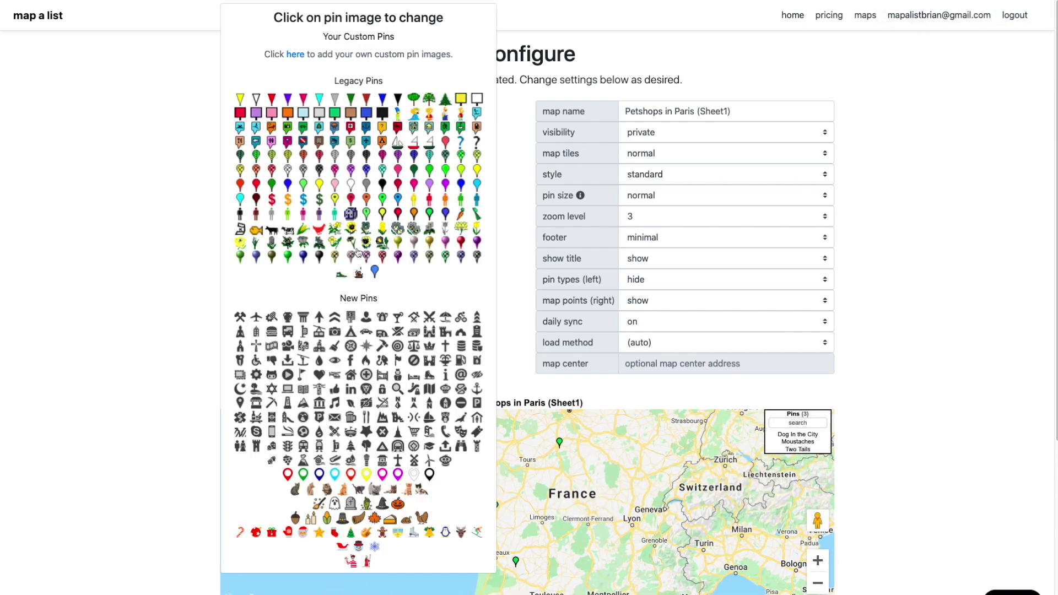
click(407, 491)
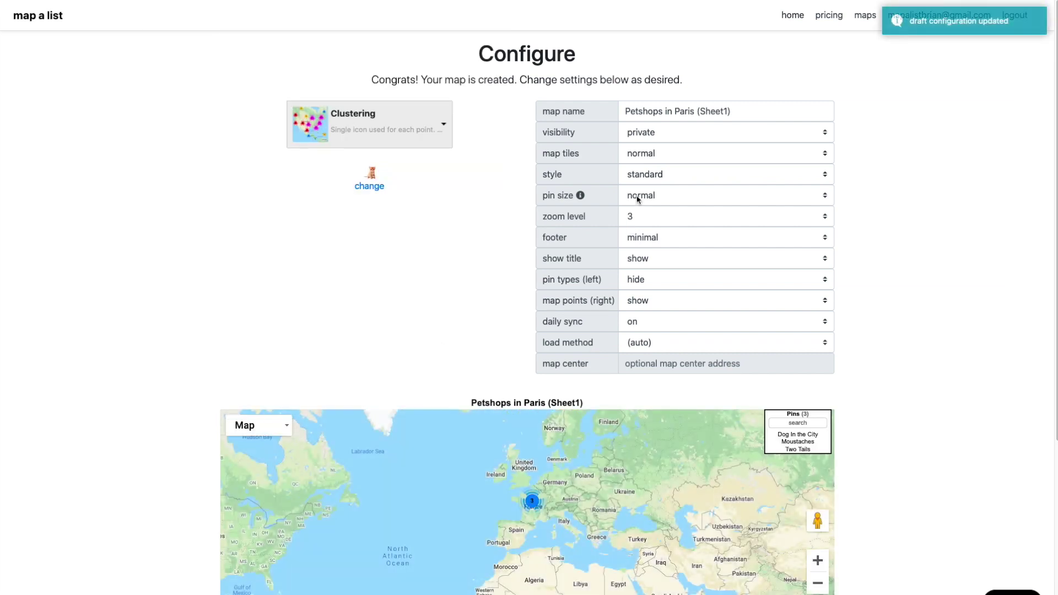
click(660, 212)
click(650, 249)
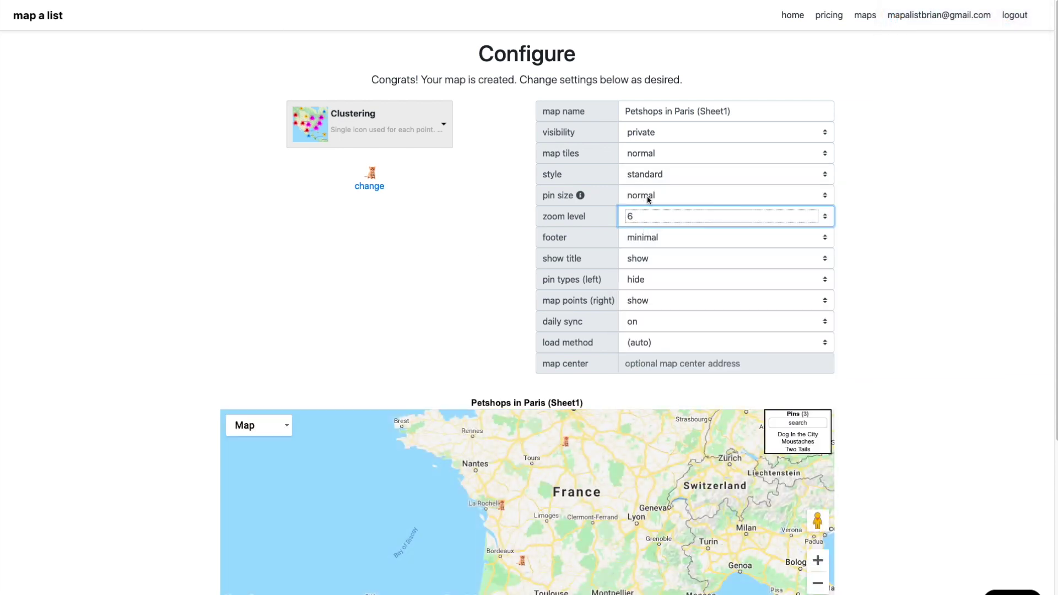
Step: Set the pin size to 150% and the map style to night
click(646, 197)
click(647, 196)
click(646, 196)
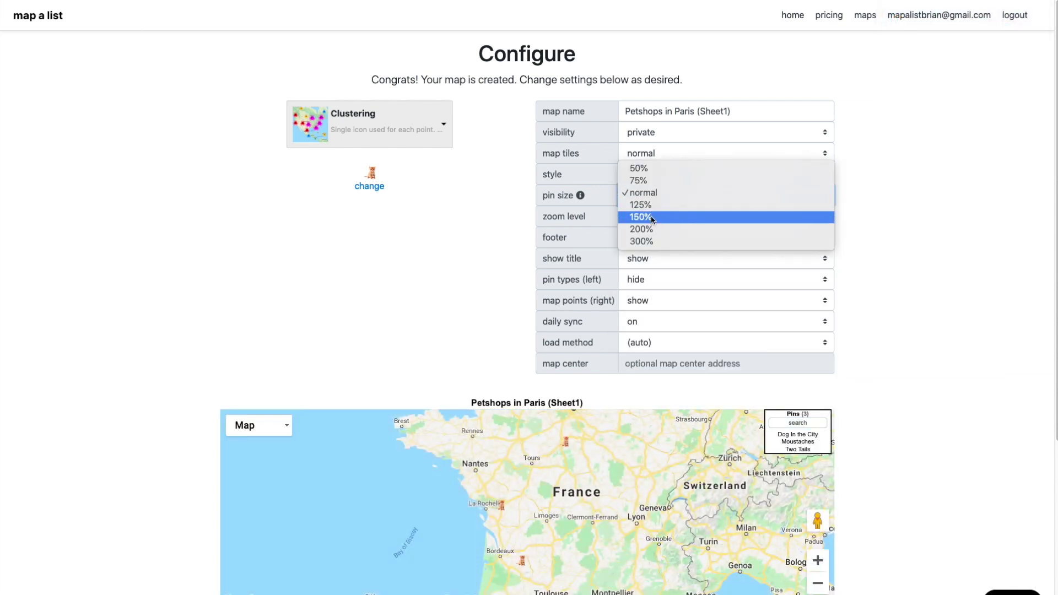
click(651, 218)
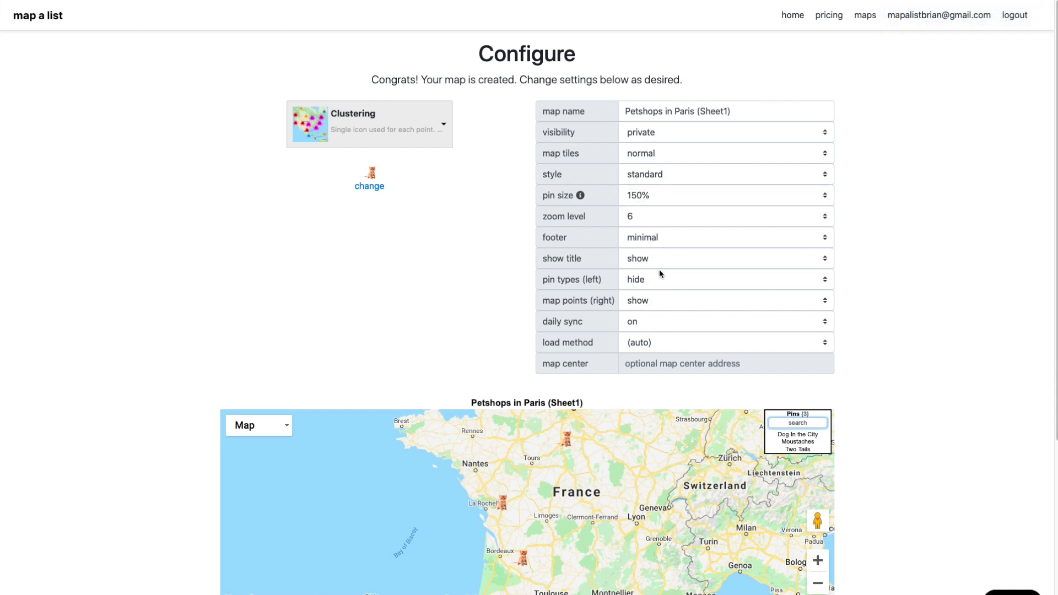
click(648, 183)
click(647, 205)
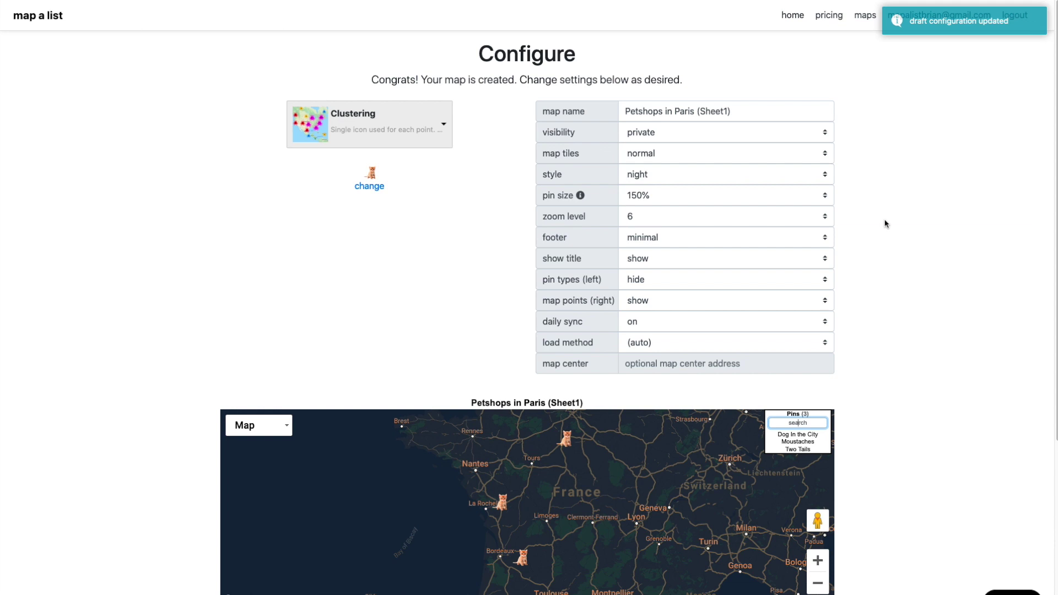
scroll(885, 223, down, 1)
click(696, 104)
drag(695, 104, 742, 101)
Step: Edit the map name to 'Petshops in Pari(s)' and apply the configuration
key(BackSpace)
click(625, 102)
text(My)
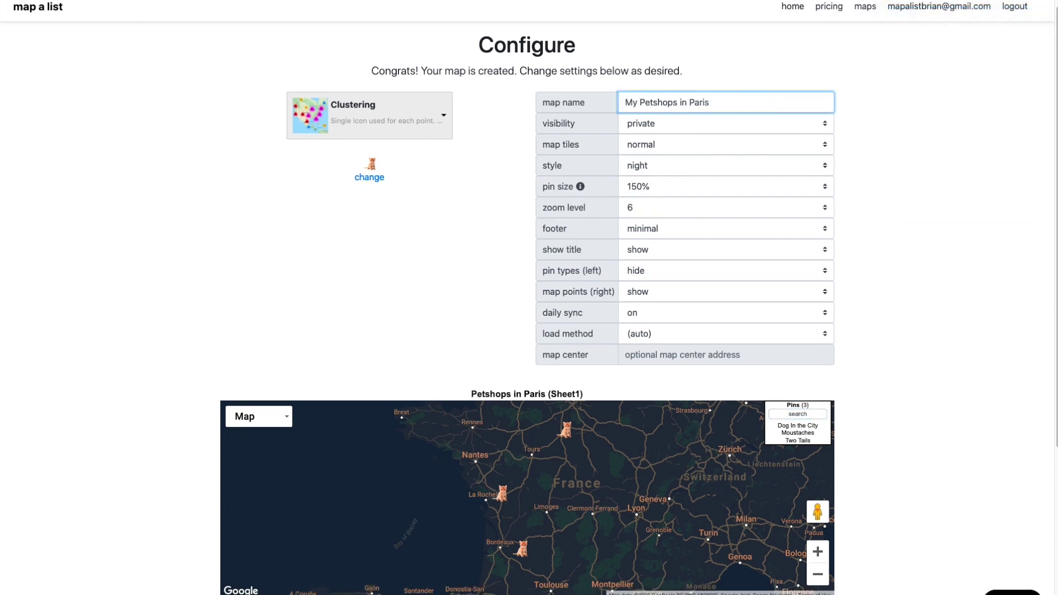
drag(709, 103, 625, 103)
key(BackSpace)
key(BackSpace)
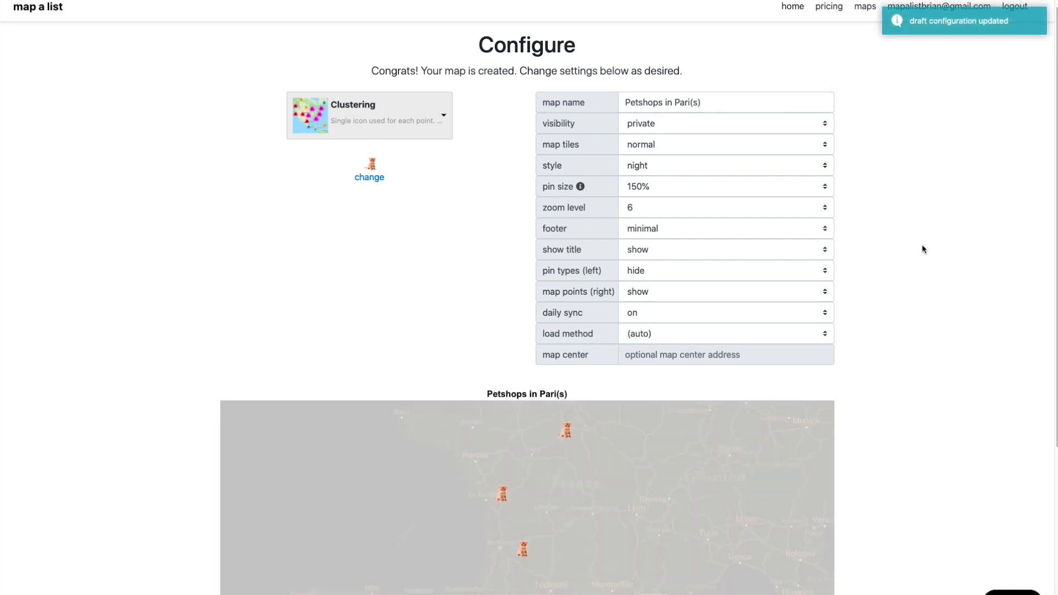
scroll(915, 269, down, 4)
click(567, 476)
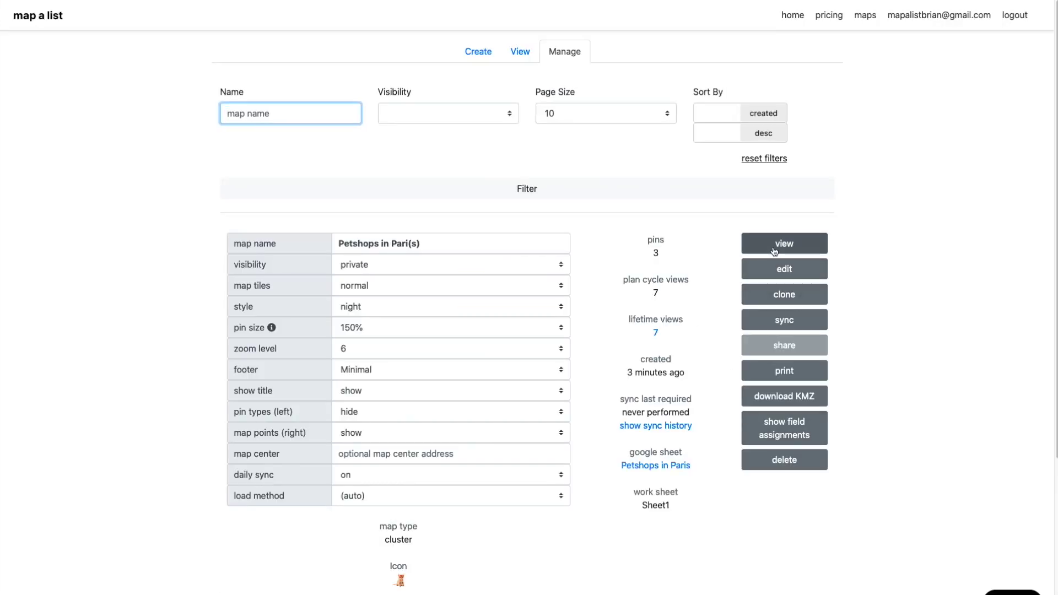
Step: Set the map's visibility to public and preview it full screen, then close the preview
click(486, 275)
click(463, 277)
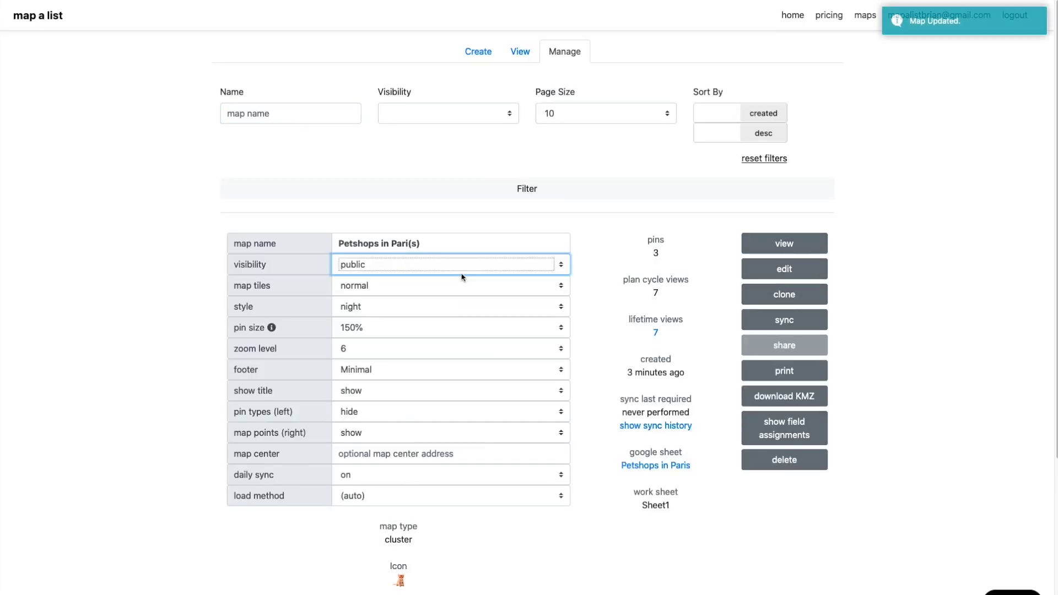
click(785, 248)
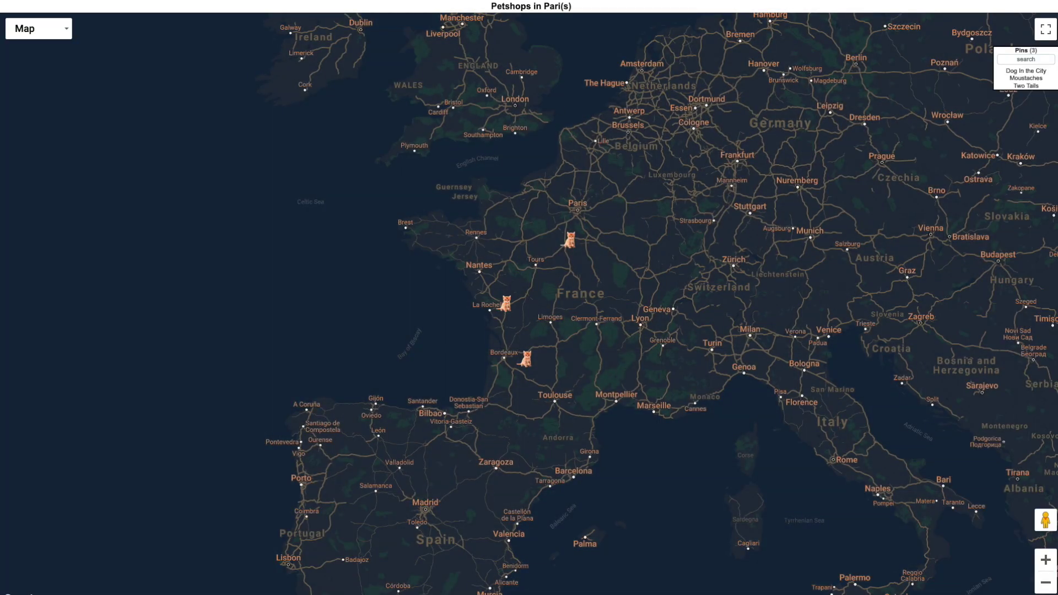
key(ctrl+w)
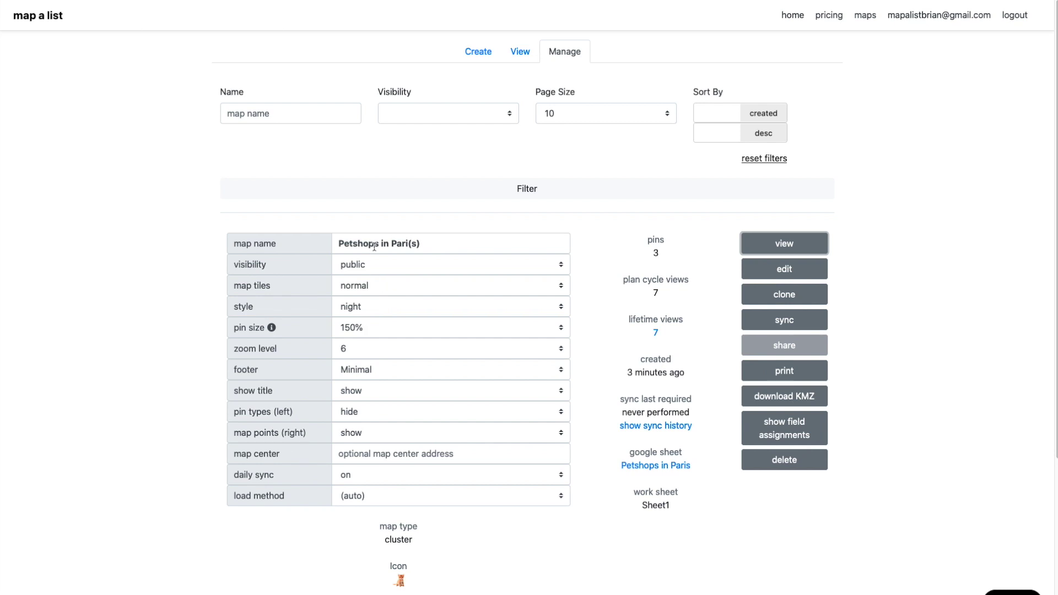
Step: Set the map style to silver, then try 'paris texas' as map center and clear it again
click(371, 308)
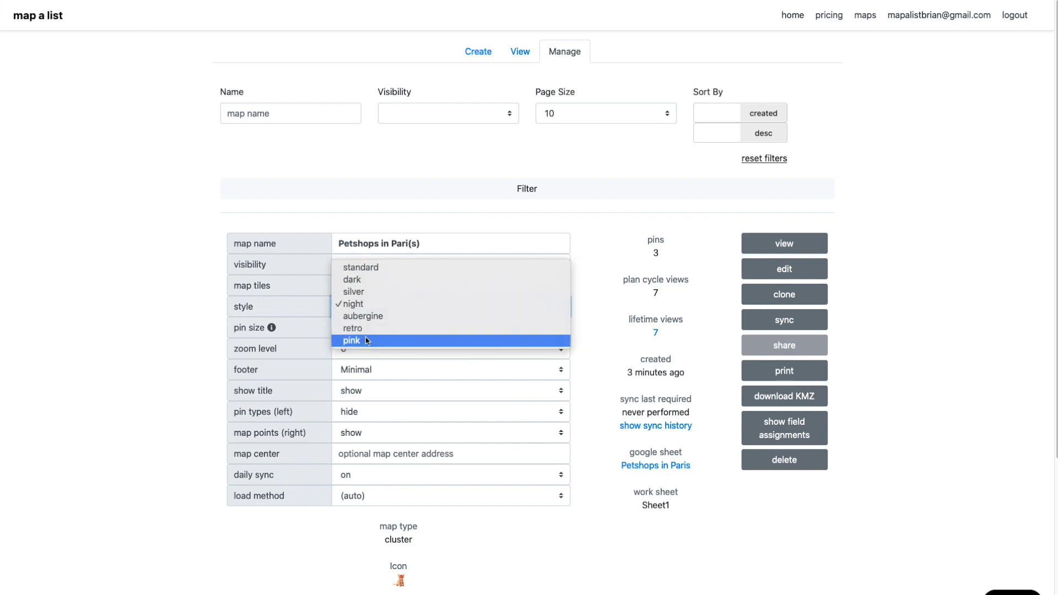
click(354, 292)
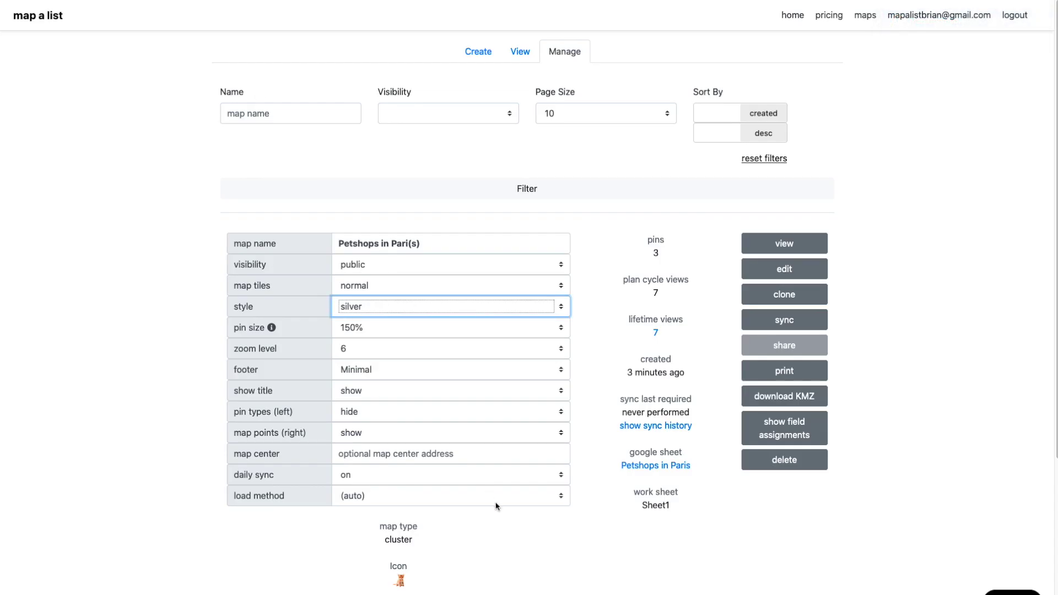
click(361, 448)
text(pa)
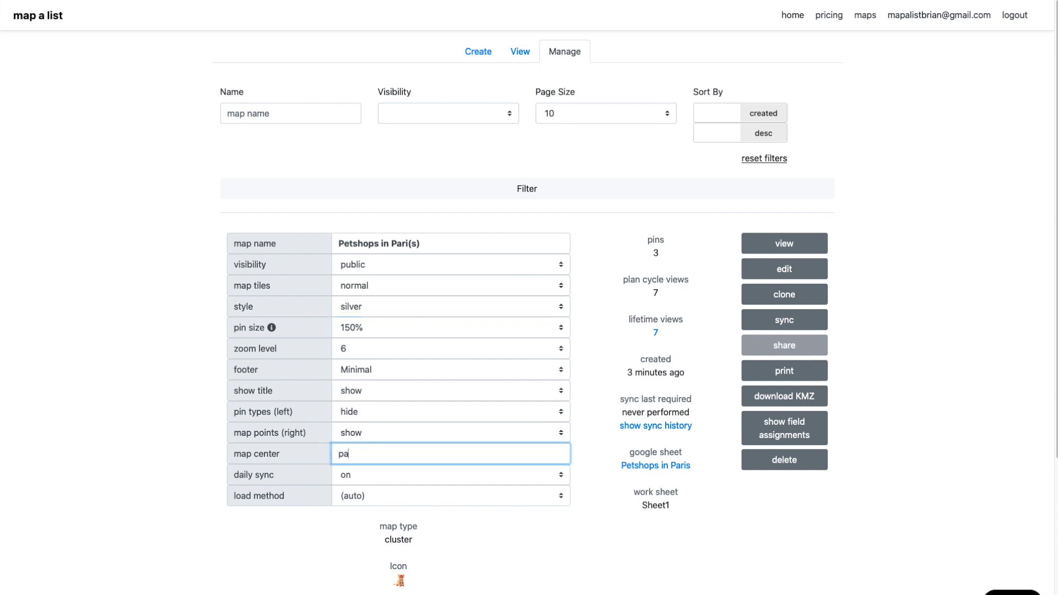
click(456, 550)
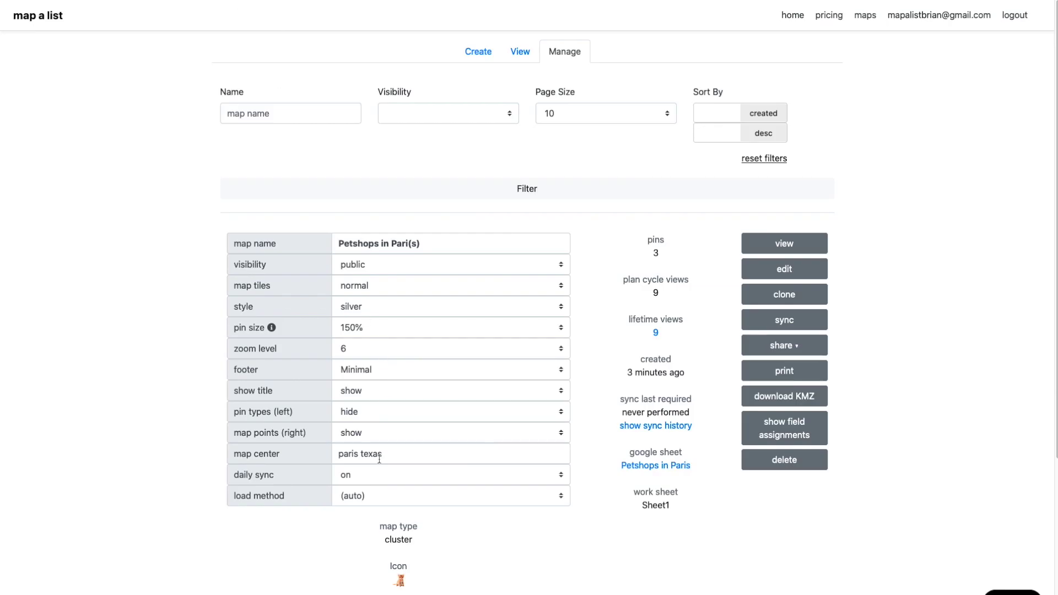
drag(379, 458, 328, 453)
key(BackSpace)
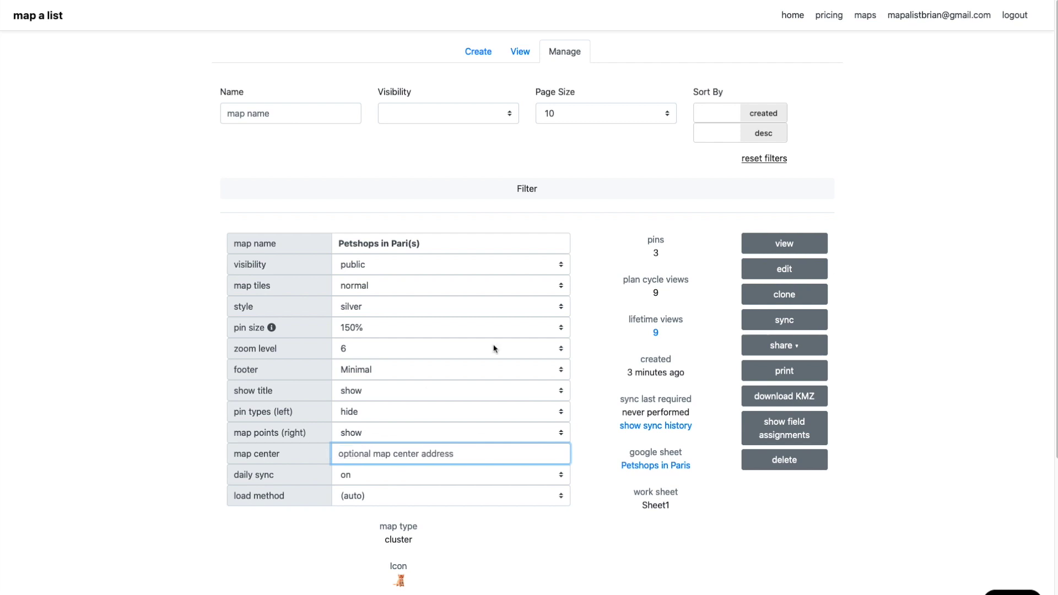
scroll(620, 449, down, 1)
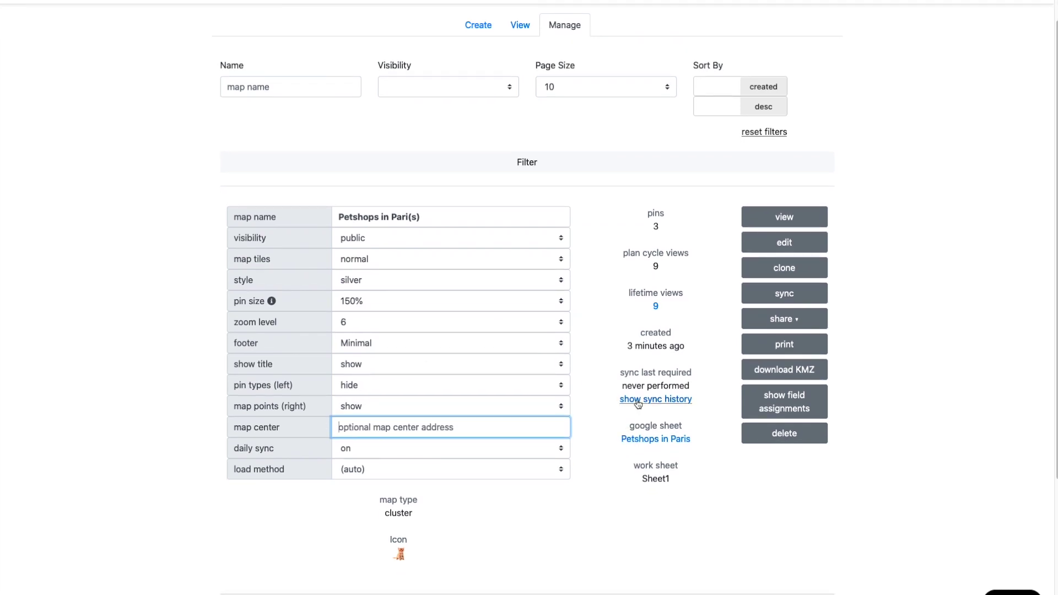
key(Return)
scroll(637, 404, down, 5)
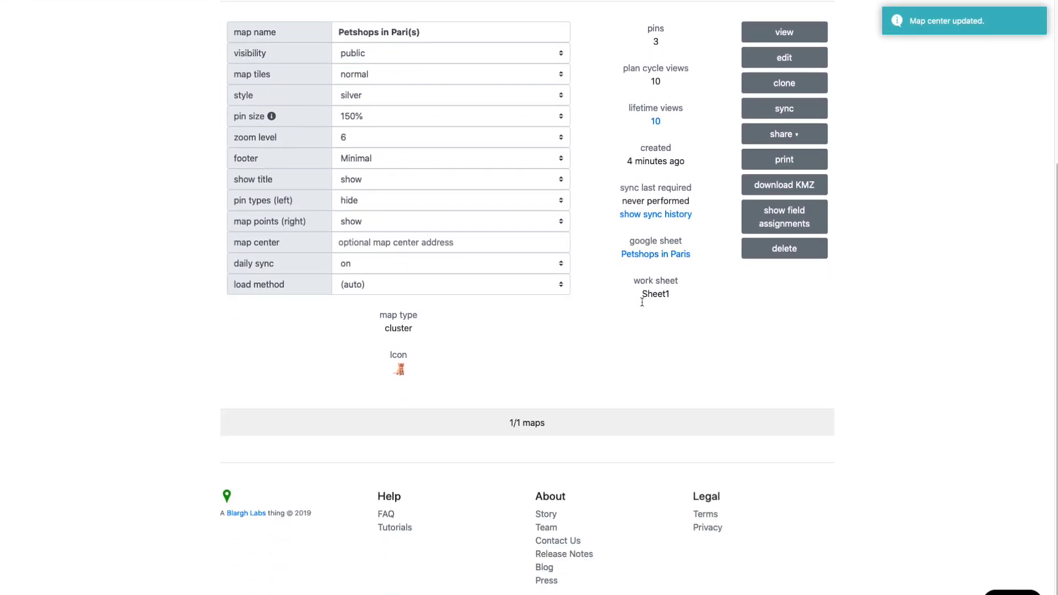
scroll(641, 302, up, 3)
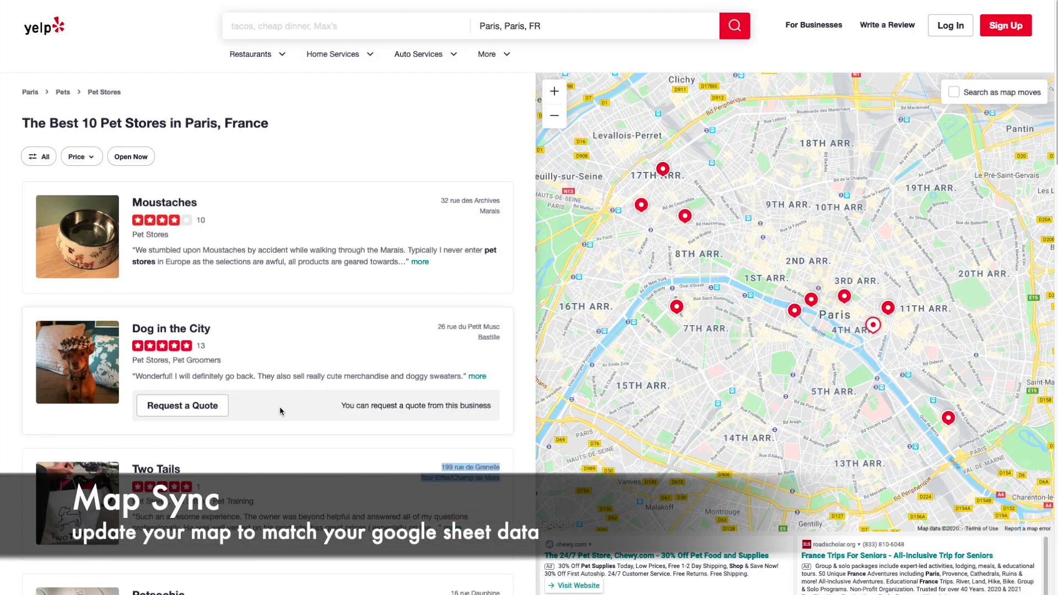
Step: Paste Petsochic's address, 16 rue Dauphine Saint-Michel/Odéon, from Yelp into cell A5
scroll(279, 405, down, 3)
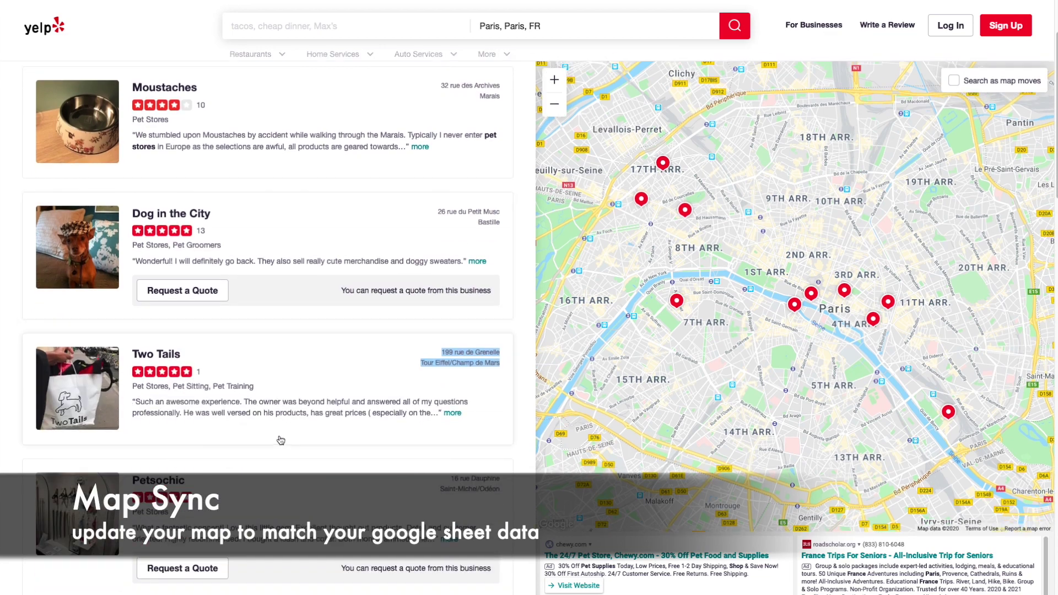
drag(439, 481, 508, 494)
key(ctrl+c)
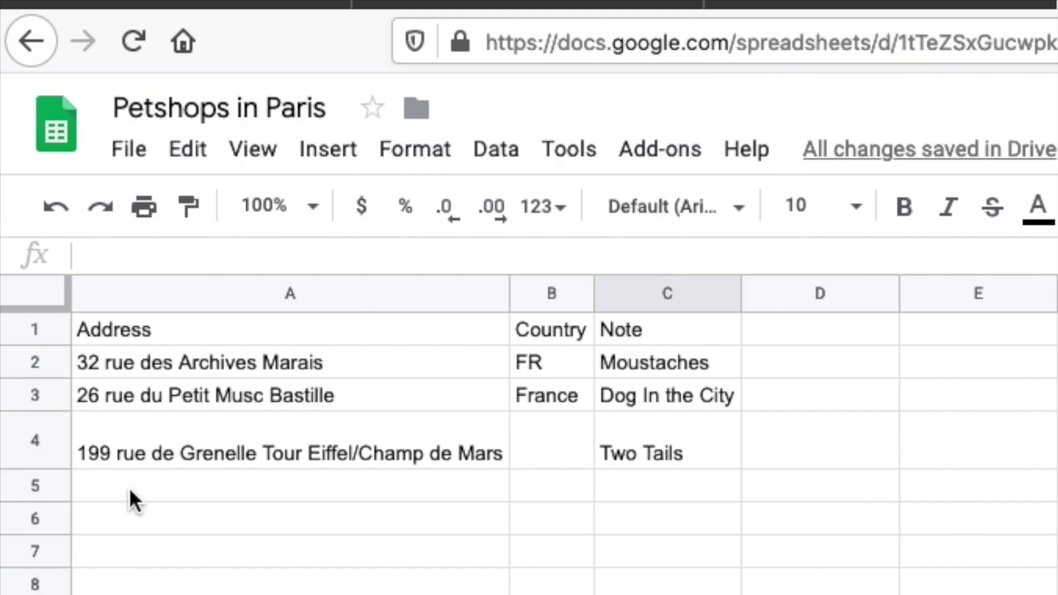
click(140, 489)
key(ctrl+v)
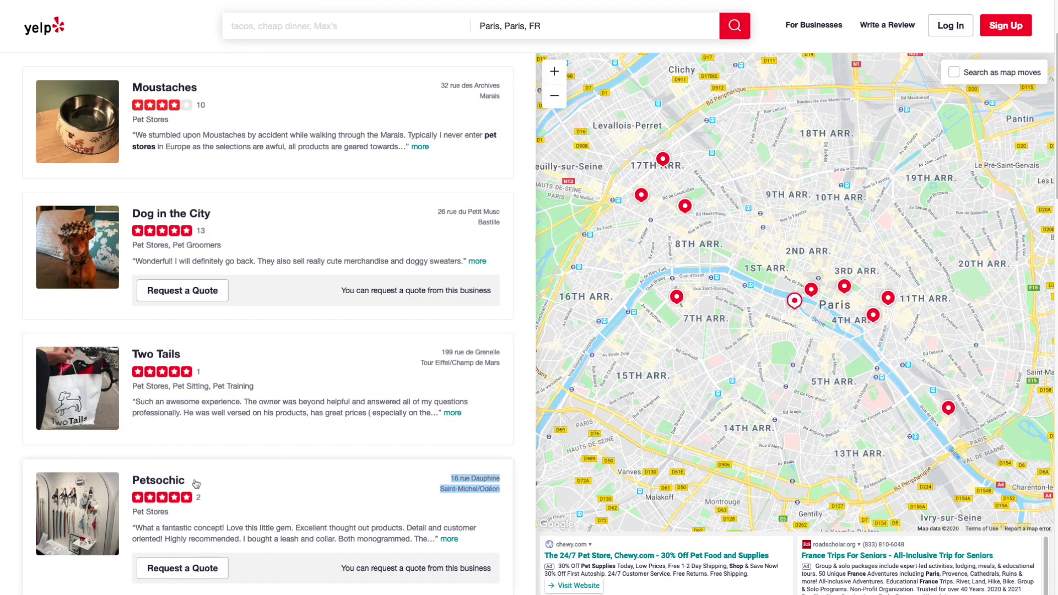
Step: Copy the shop name Petsochic and paste it into cell C5
drag(196, 484, 132, 480)
key(ctrl+c)
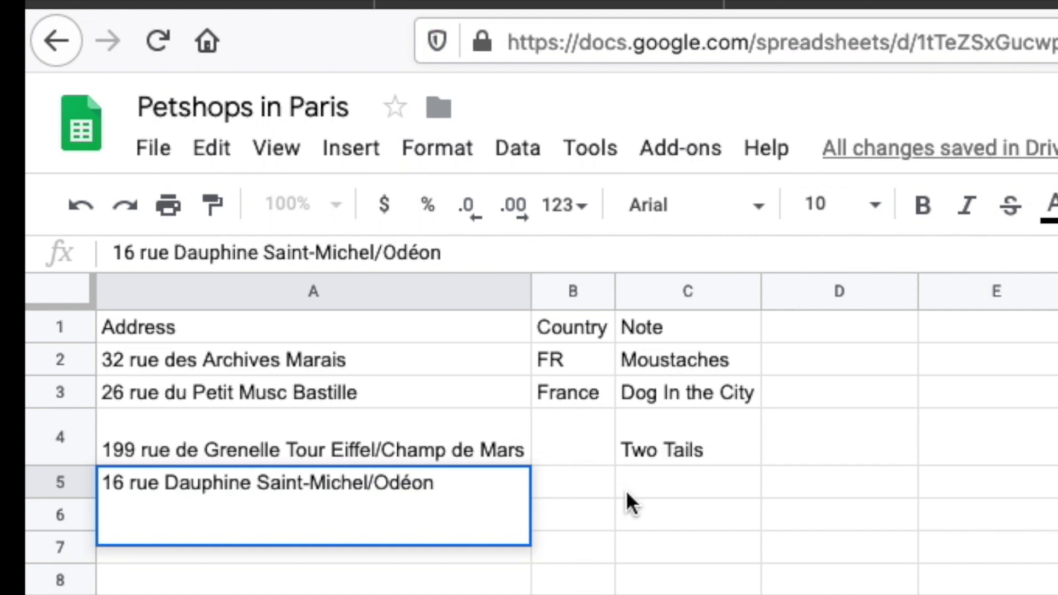
click(673, 485)
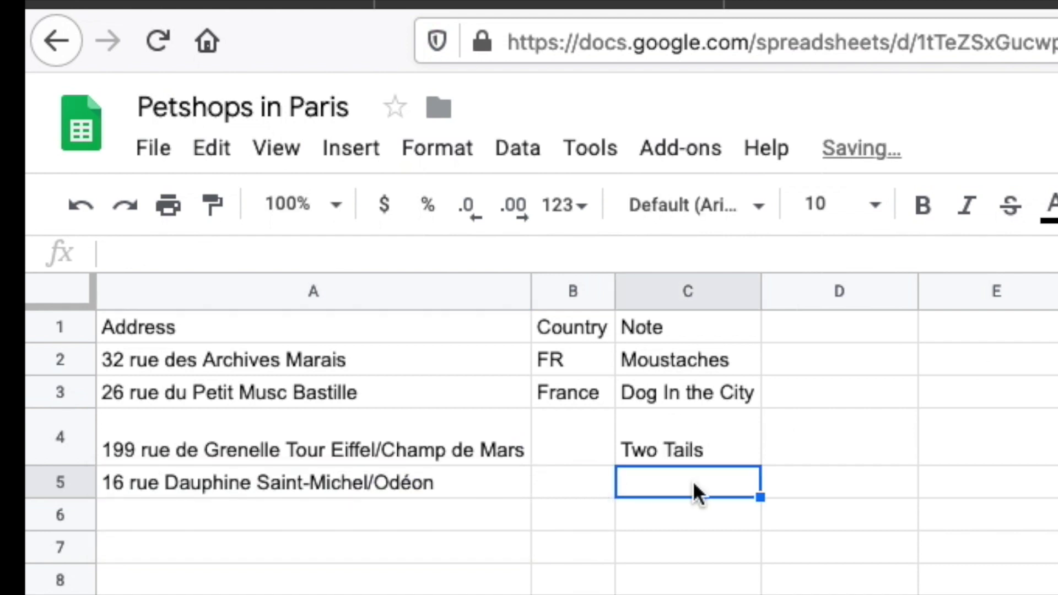
double_click(693, 482)
key(ctrl+v)
click(785, 514)
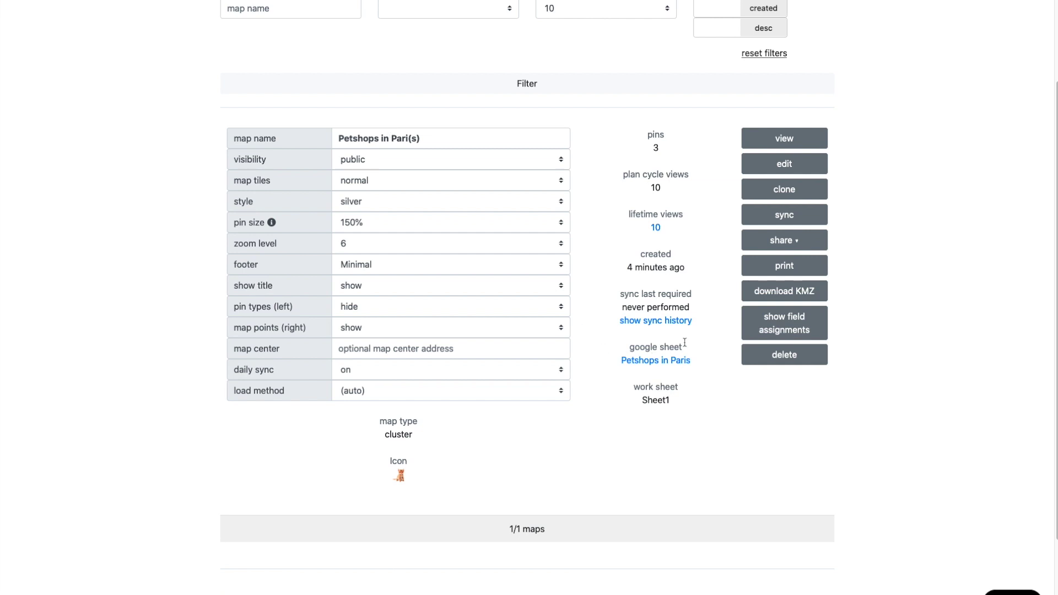
Step: Queue a sync of the Petshops in Pari(s) map and choose to share it by email
click(793, 214)
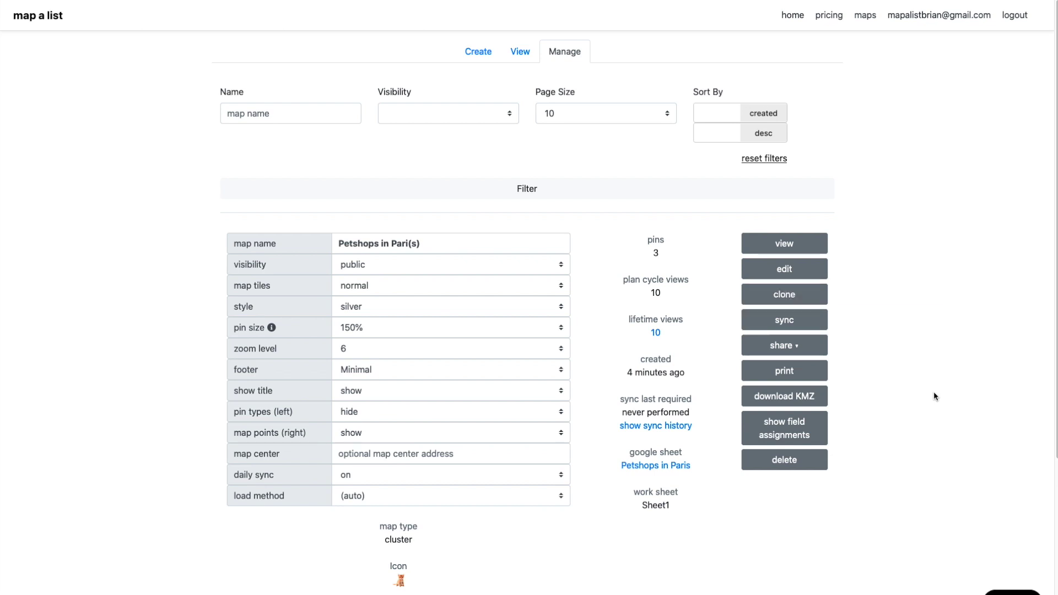
scroll(933, 392, down, 2)
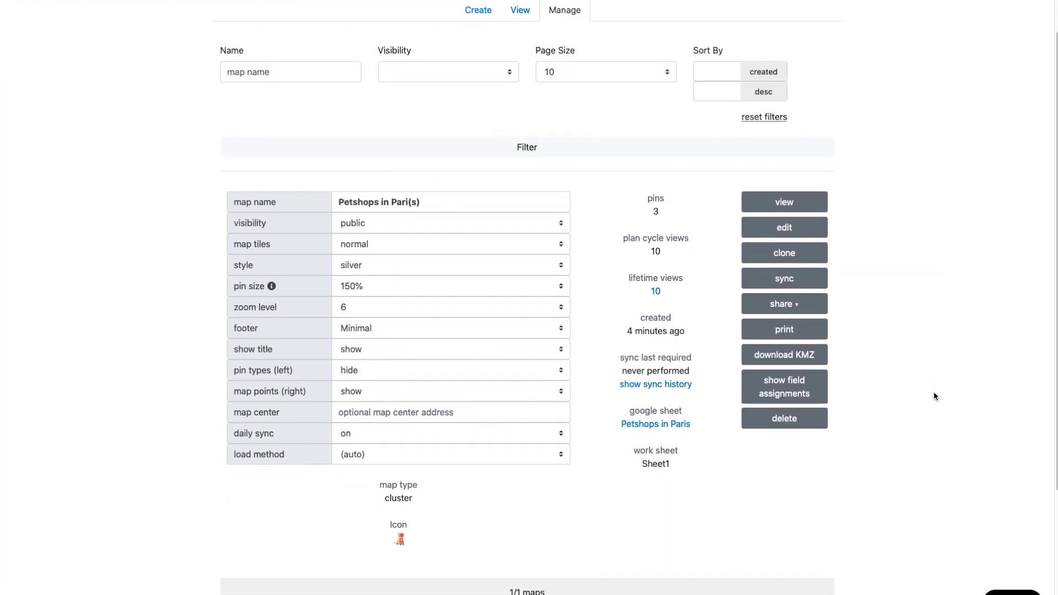
click(793, 284)
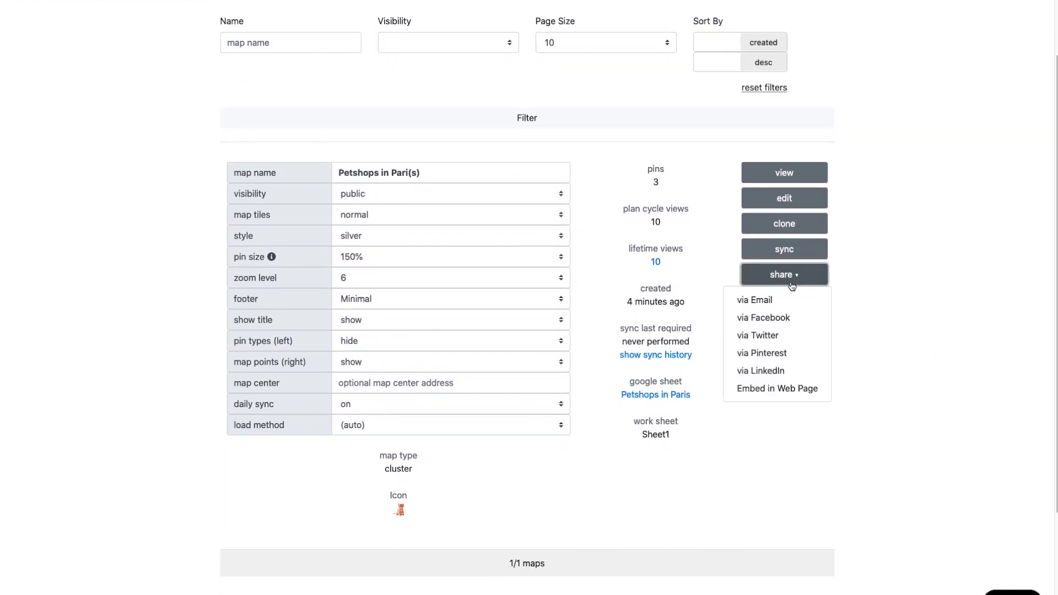
click(760, 303)
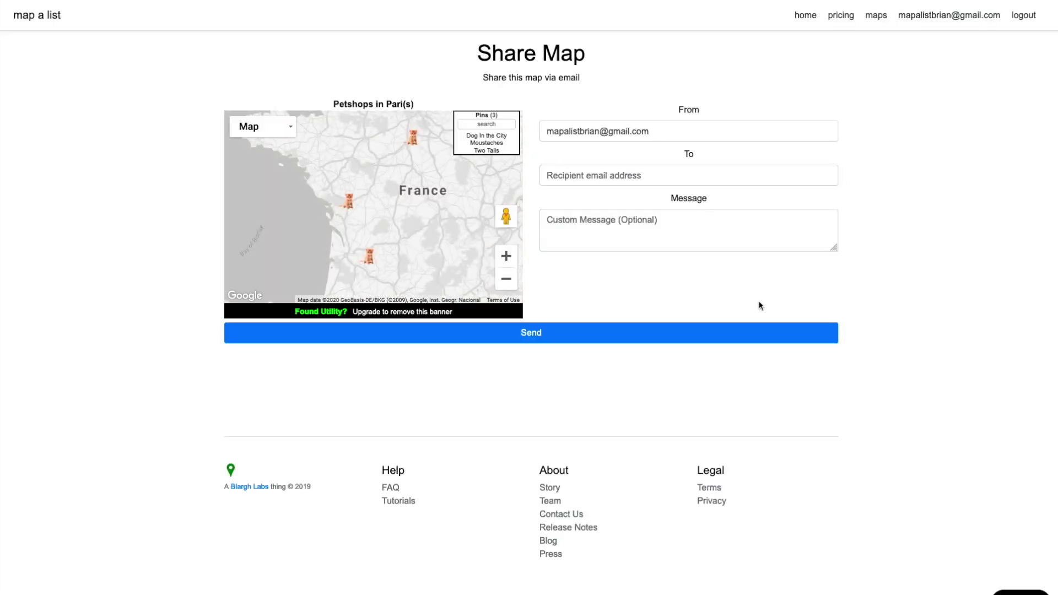
Step: Return to the managed maps list and cancel the map view's print dialog
key(alt+Left)
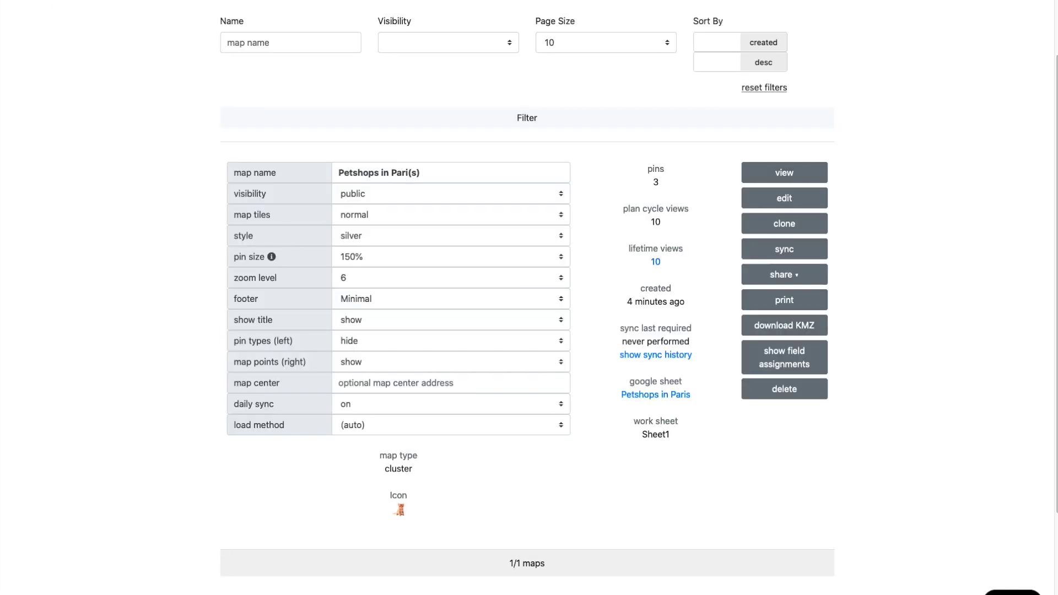
click(785, 297)
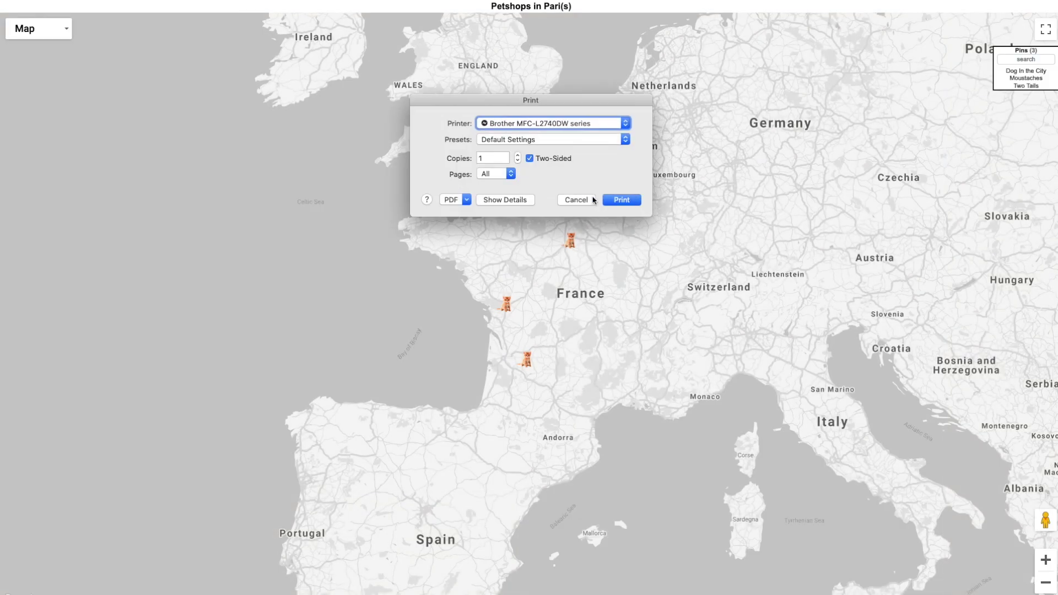
click(594, 200)
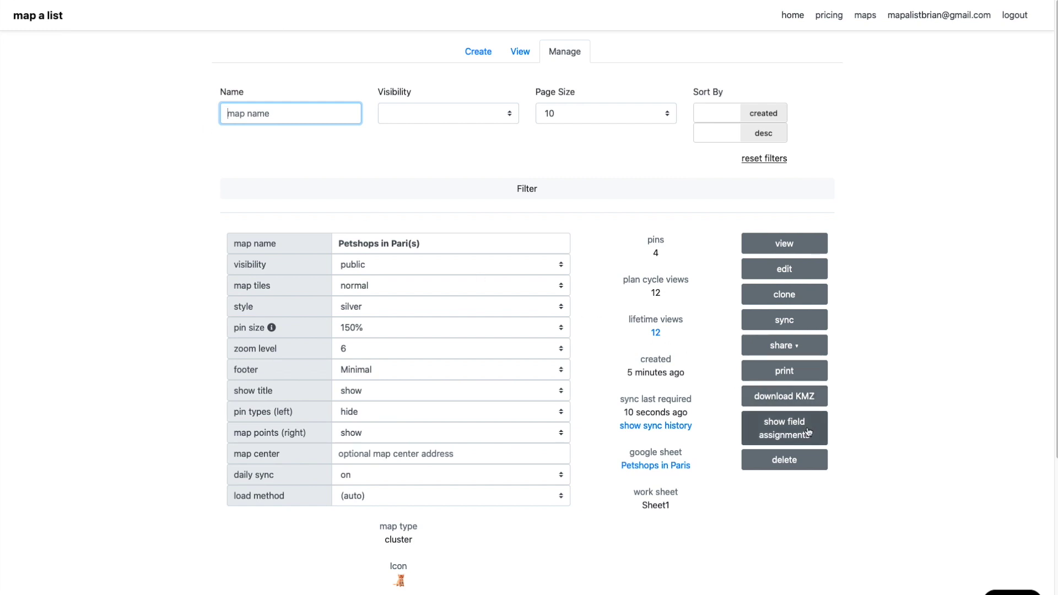
Step: Review the map's recent sync history and inspect the newly added Petsochic pin
scroll(655, 431, down, 1)
click(654, 428)
scroll(653, 427, down, 6)
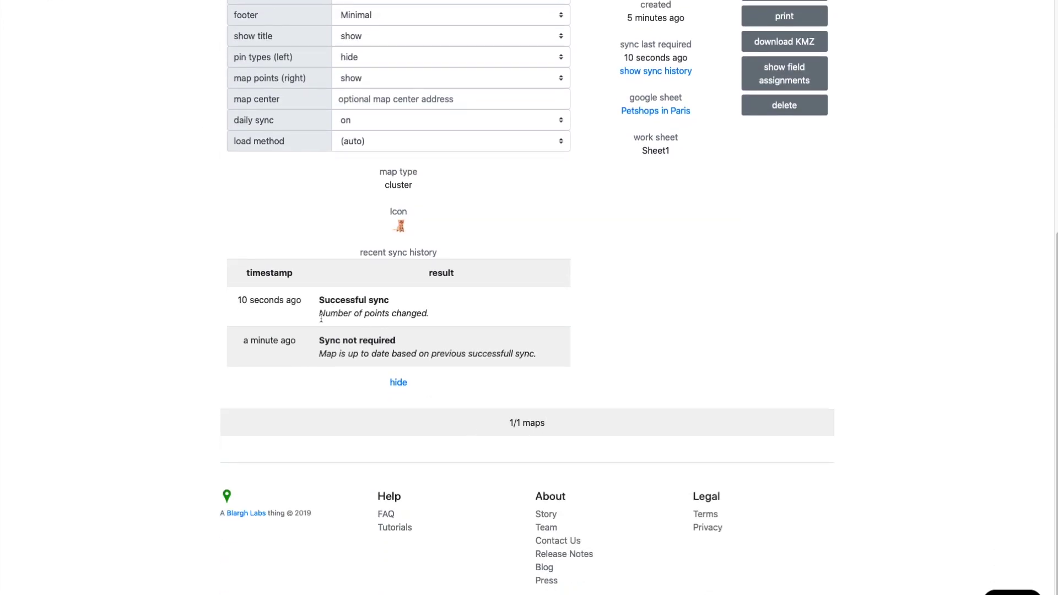
drag(321, 318, 430, 314)
scroll(722, 178, up, 5)
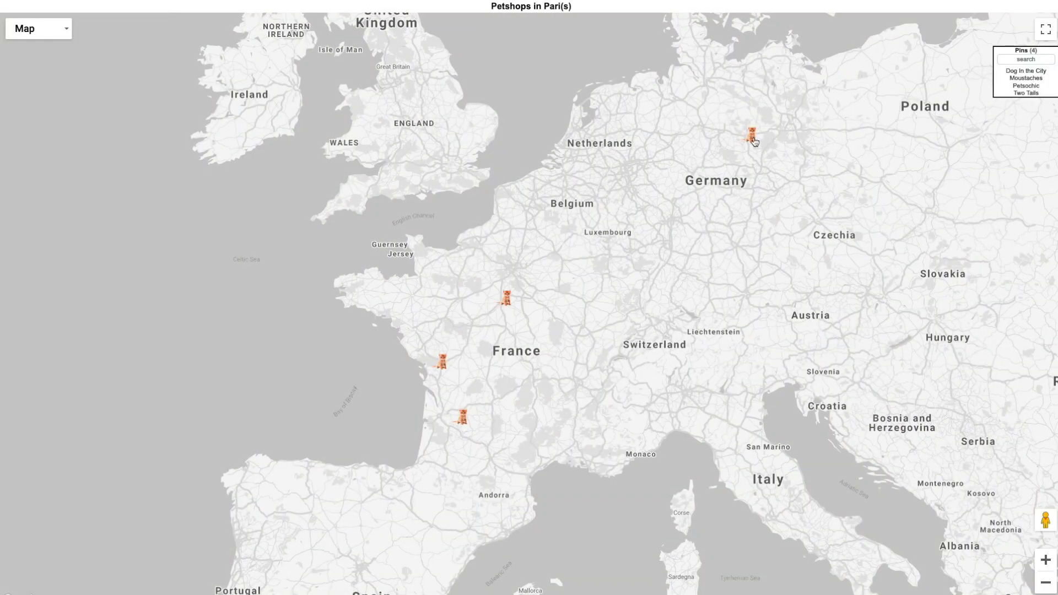
click(752, 139)
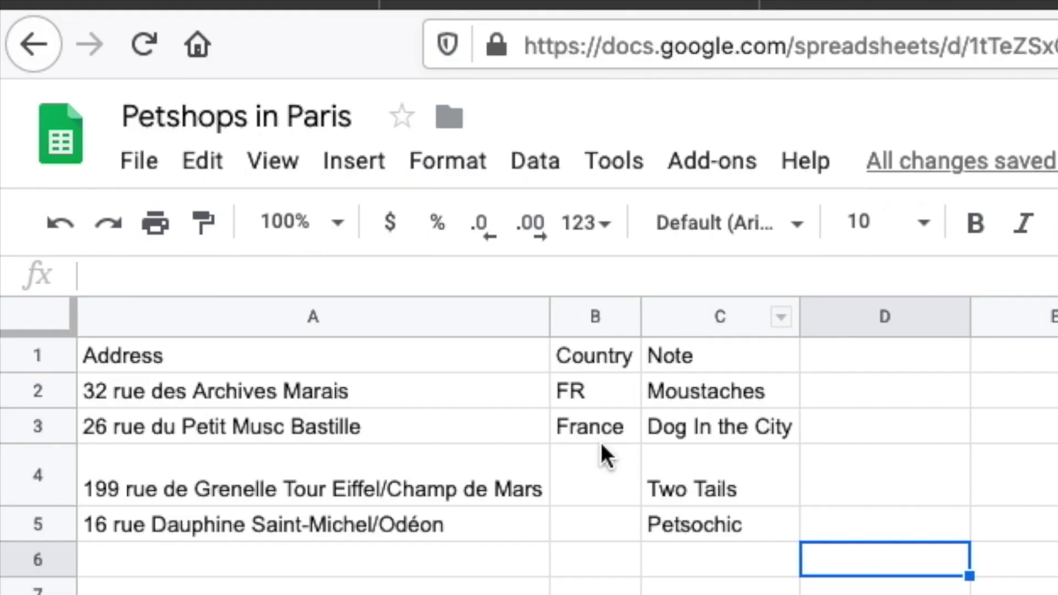
Step: Enter France as Petsochic's country in cell B5
click(597, 523)
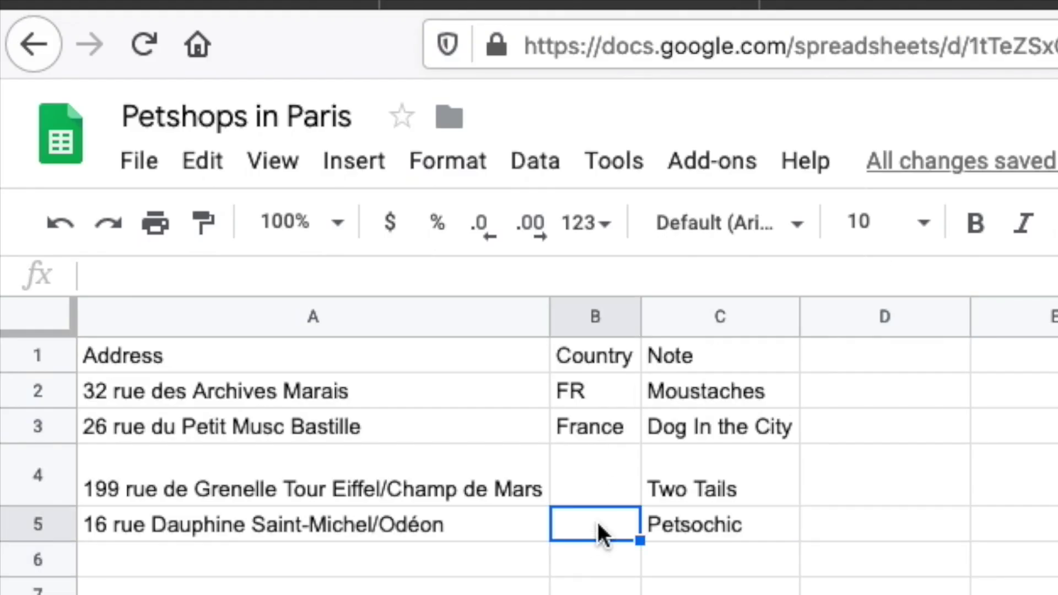
text(France)
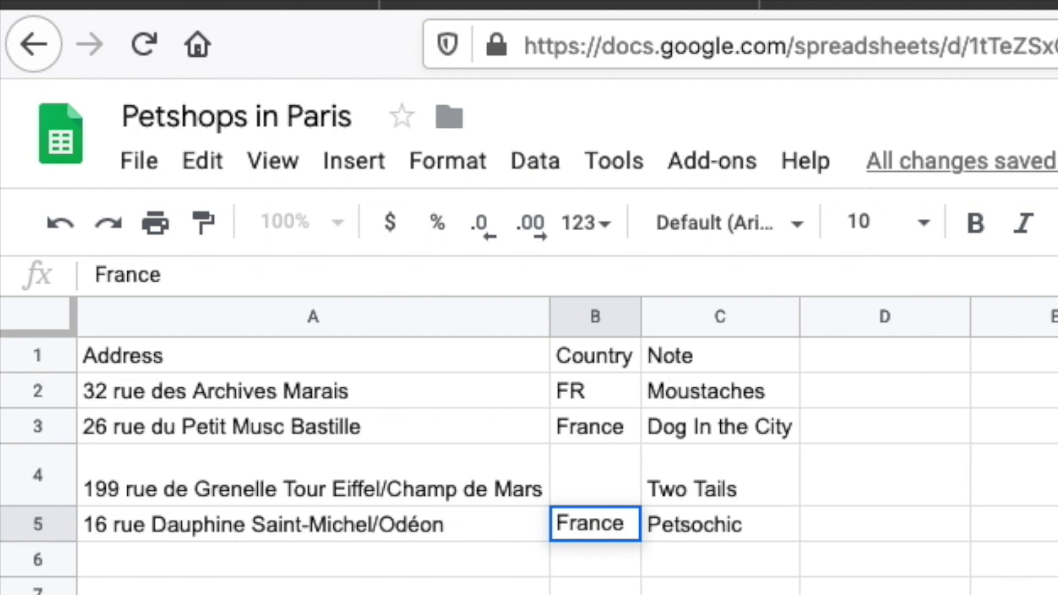
key(Return)
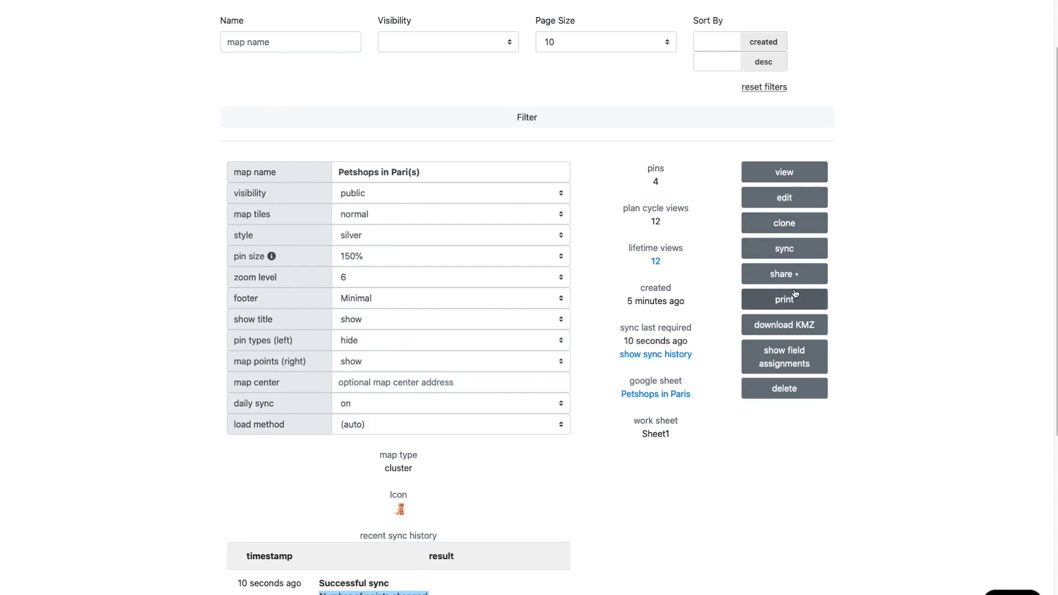
Step: Sync the map again and check its history and last-sync time, which report 'Sync not required'
click(776, 255)
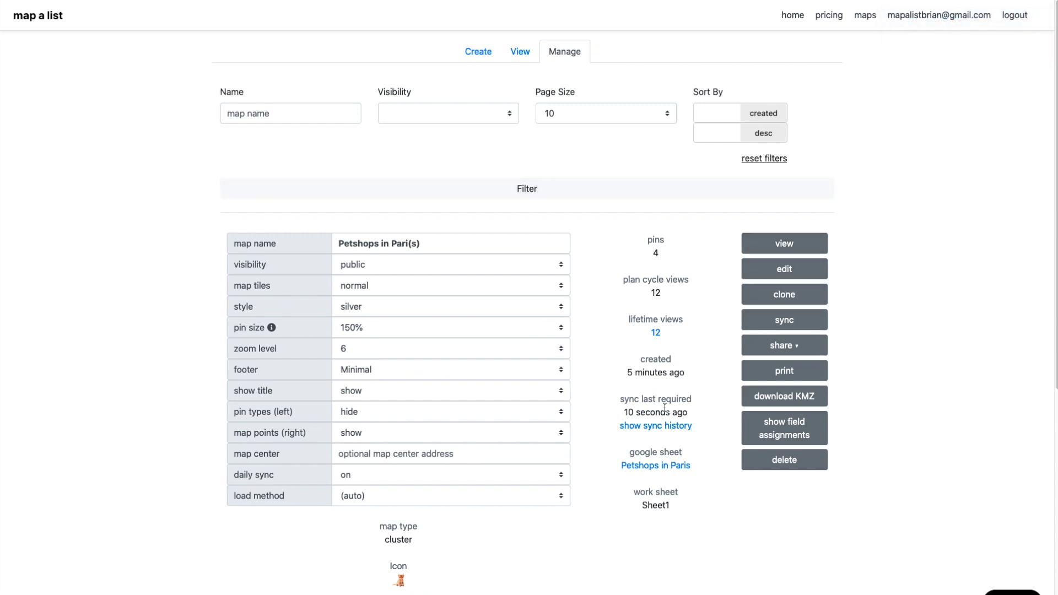
click(660, 430)
scroll(606, 386, down, 6)
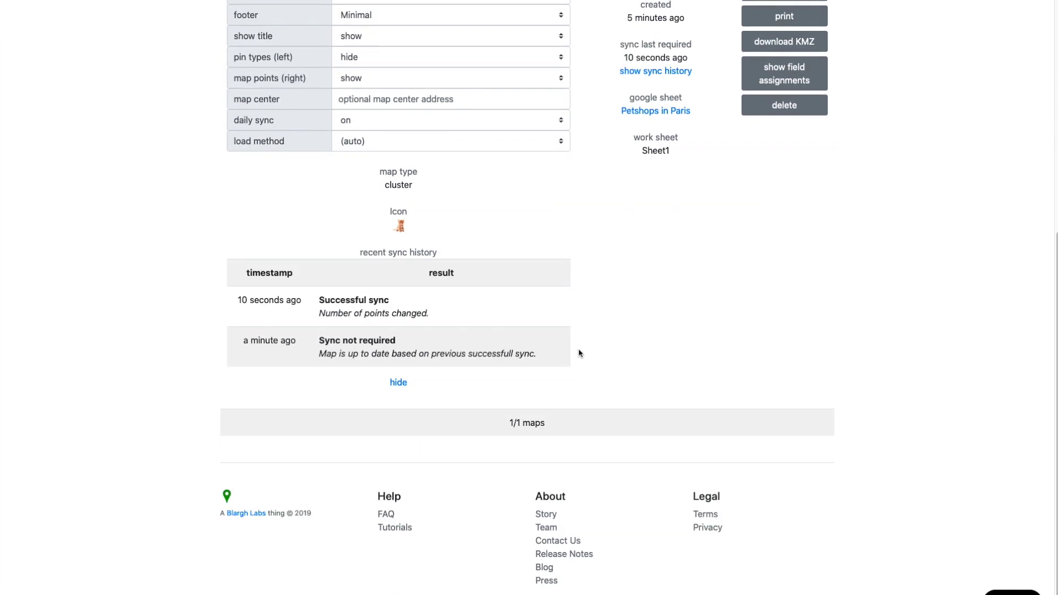
scroll(647, 246, up, 4)
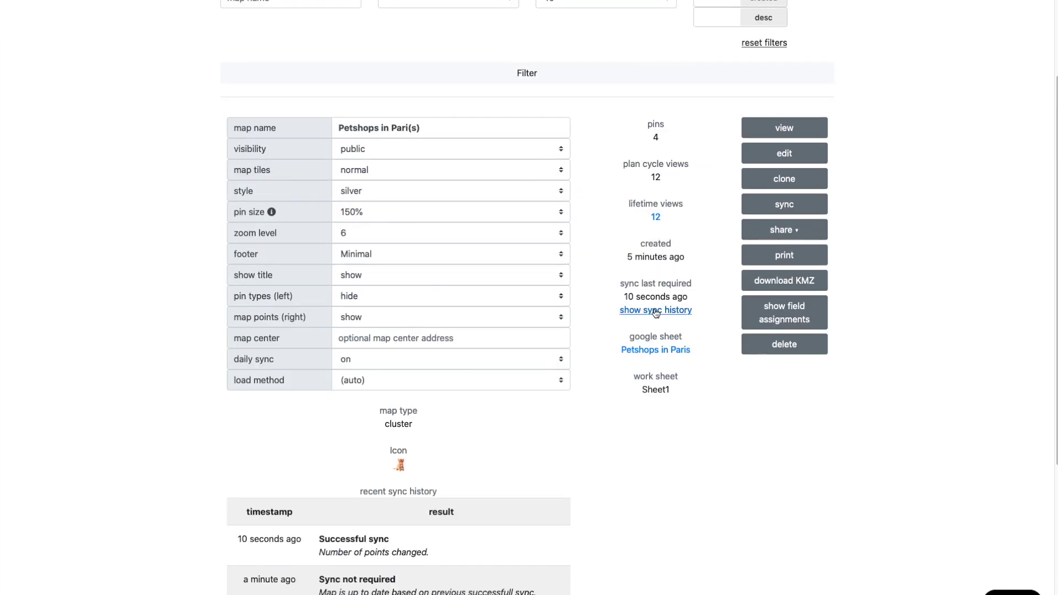
scroll(655, 312, up, 2)
mouse_move(670, 417)
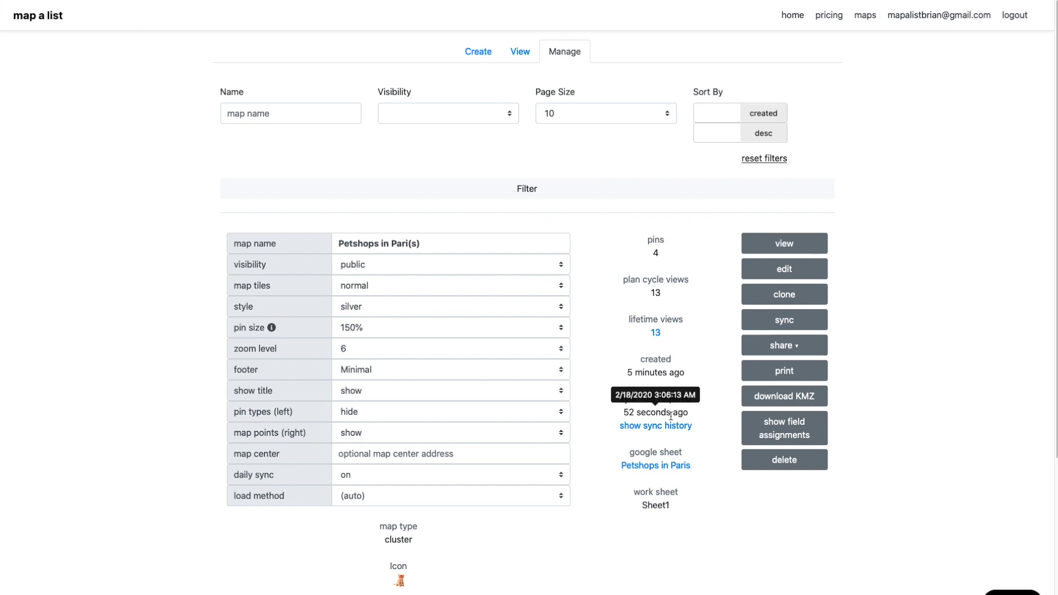
scroll(670, 417, down, 7)
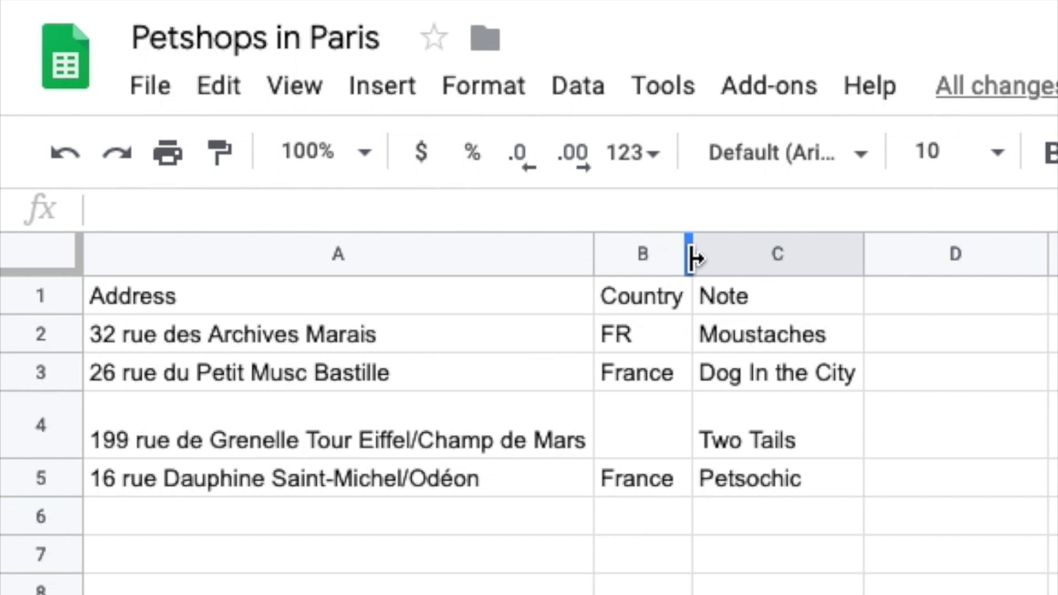
Step: Widen the Country column and copy France from B5 into Two Tails' empty cell B4
drag(692, 258, 760, 259)
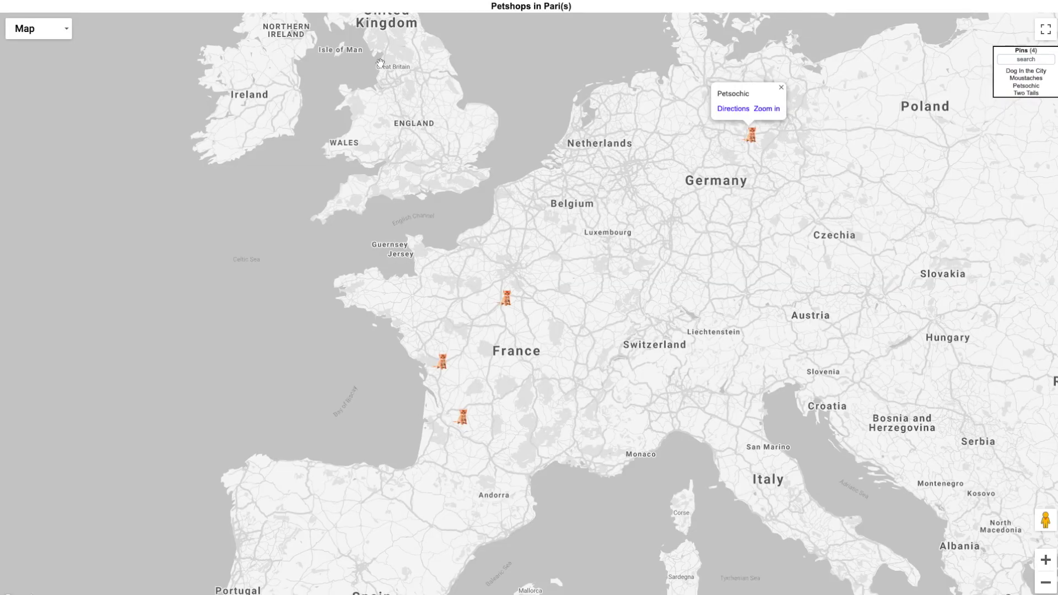
click(583, 234)
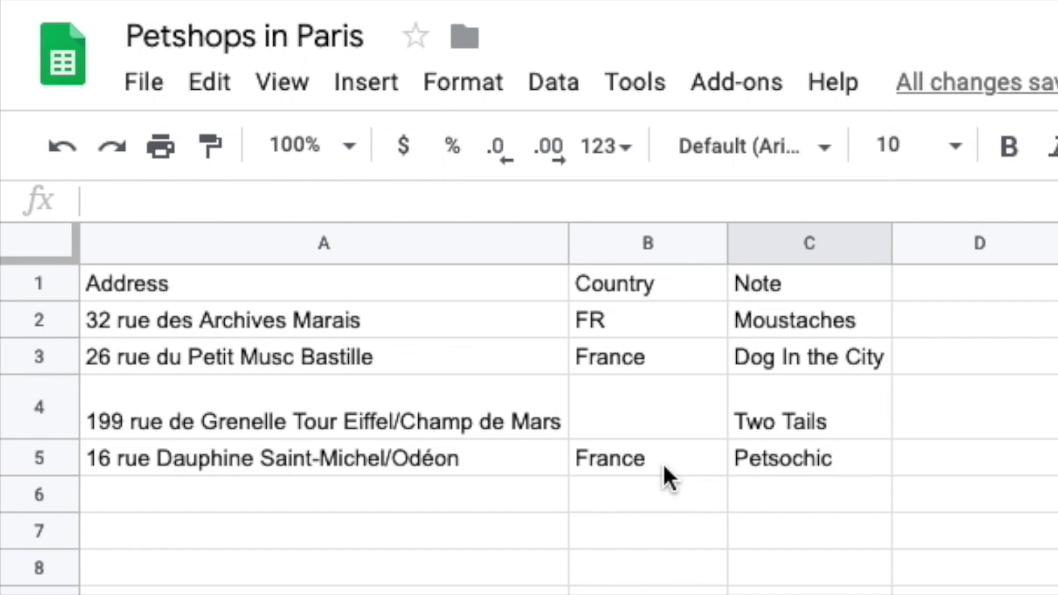
click(662, 462)
key(super+c)
key(Up)
key(super+v)
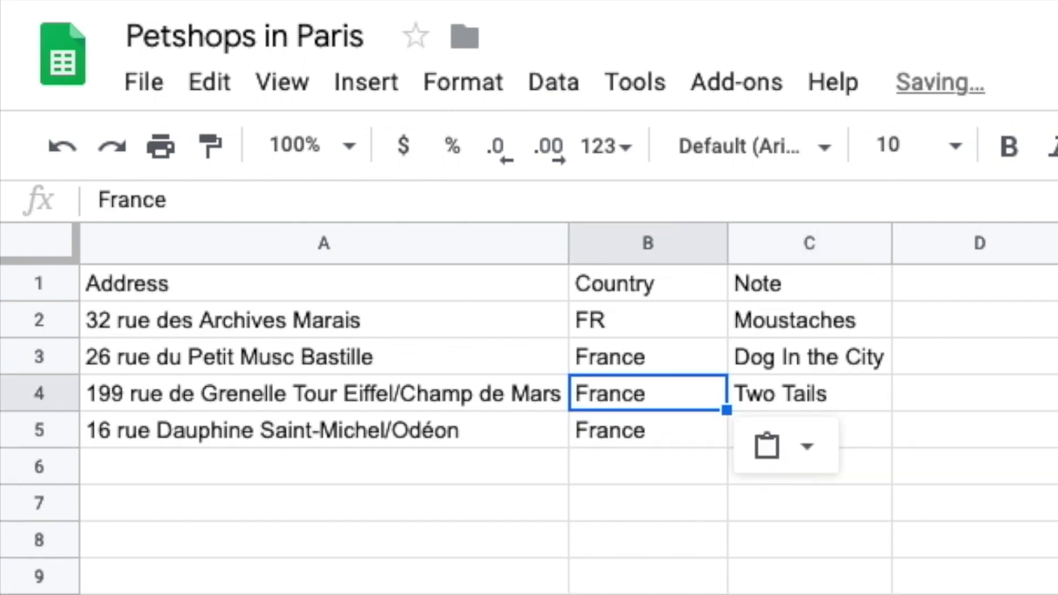
key(Down)
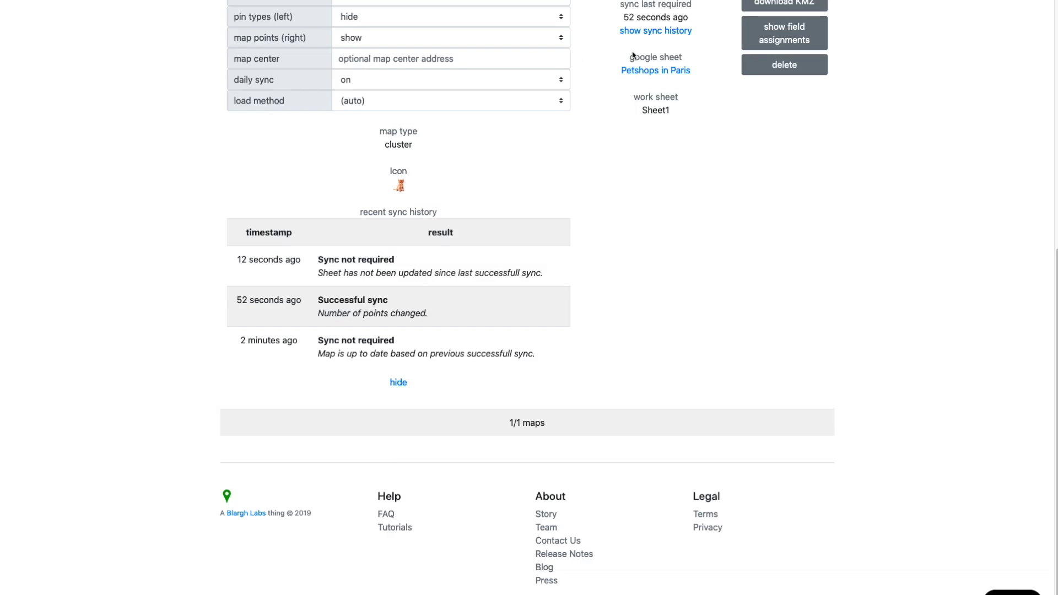
Step: Sync the map, refresh the list, and confirm the history shows map points updated
scroll(791, 223, up, 6)
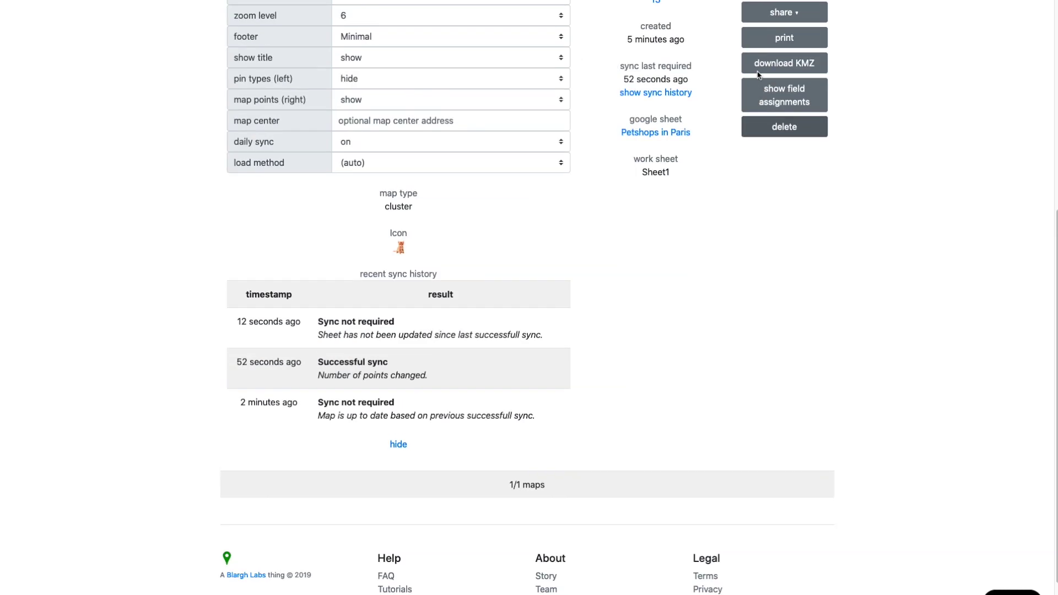
click(790, 222)
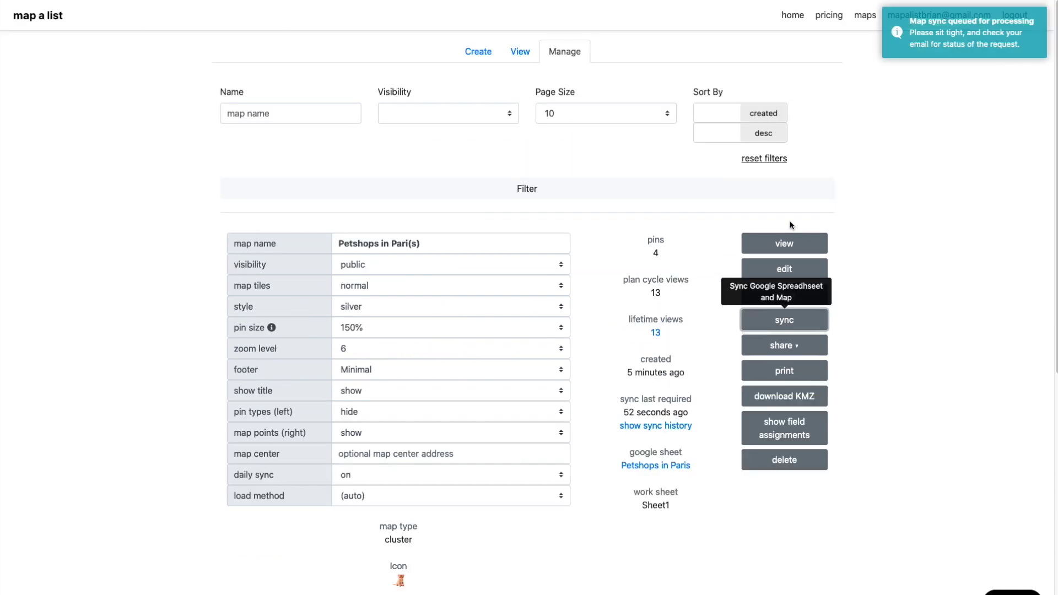
click(632, 196)
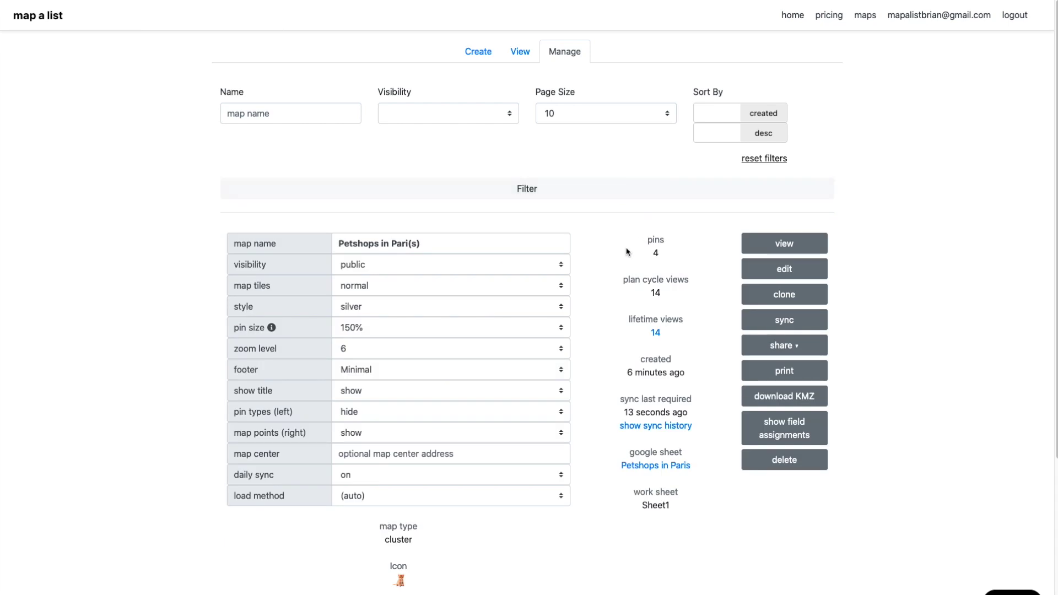
click(655, 425)
scroll(602, 404, down, 8)
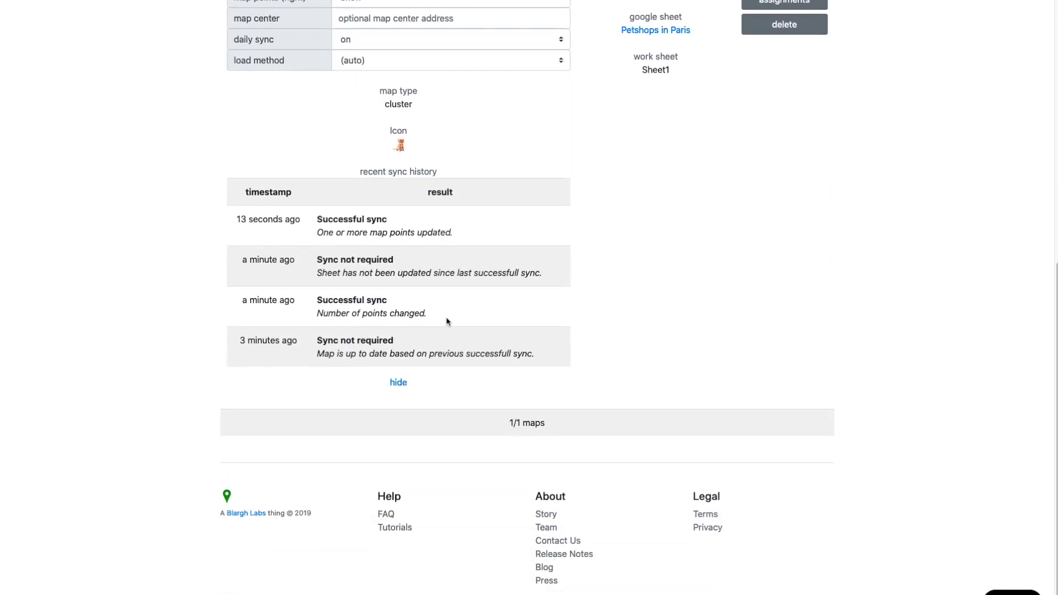
drag(341, 231, 435, 242)
scroll(347, 10, up, 3)
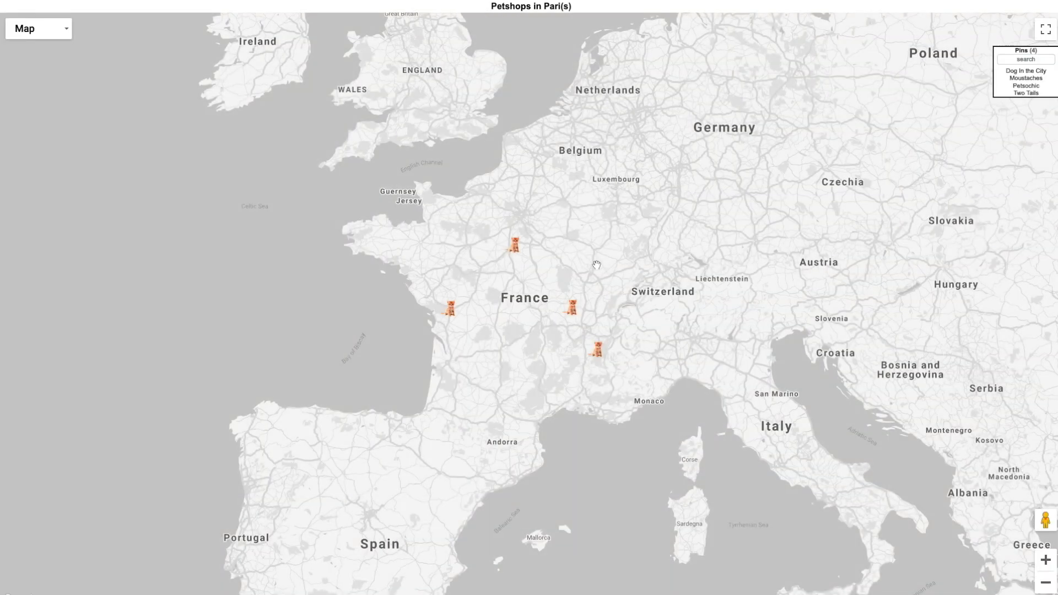
Step: Focus the Pins search box on the full-screen map listing all four shops
click(1025, 59)
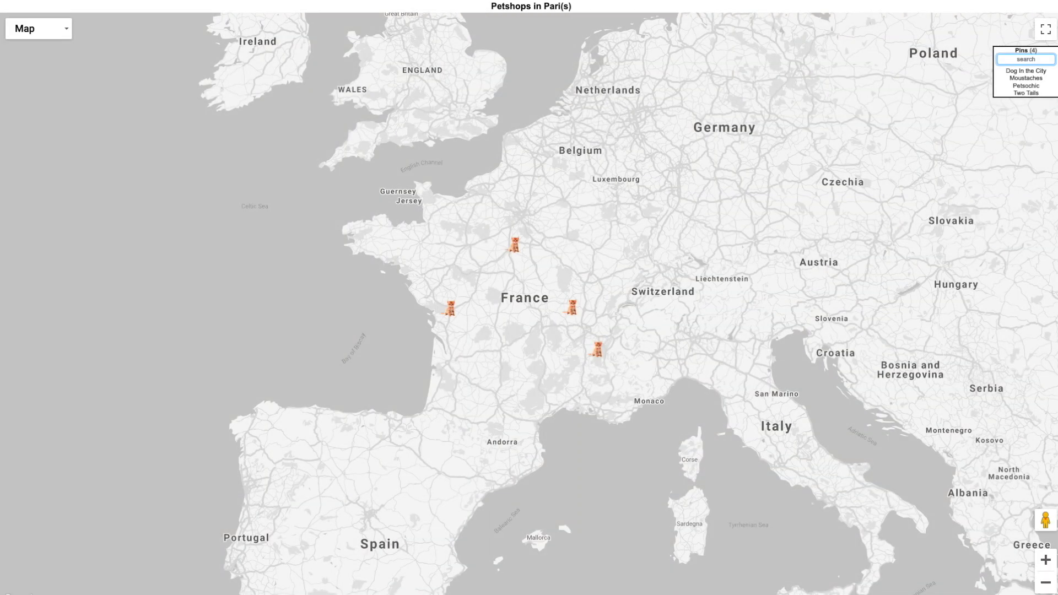